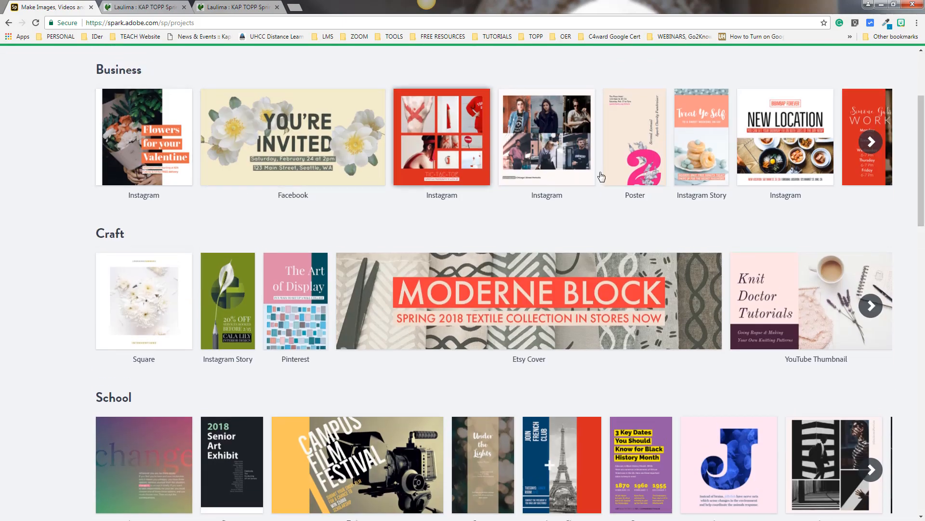
Step: Browse the template gallery, including further designs in the Business row and the Craft, School and Featured categories
left_click_drag(921, 130, 923, 69)
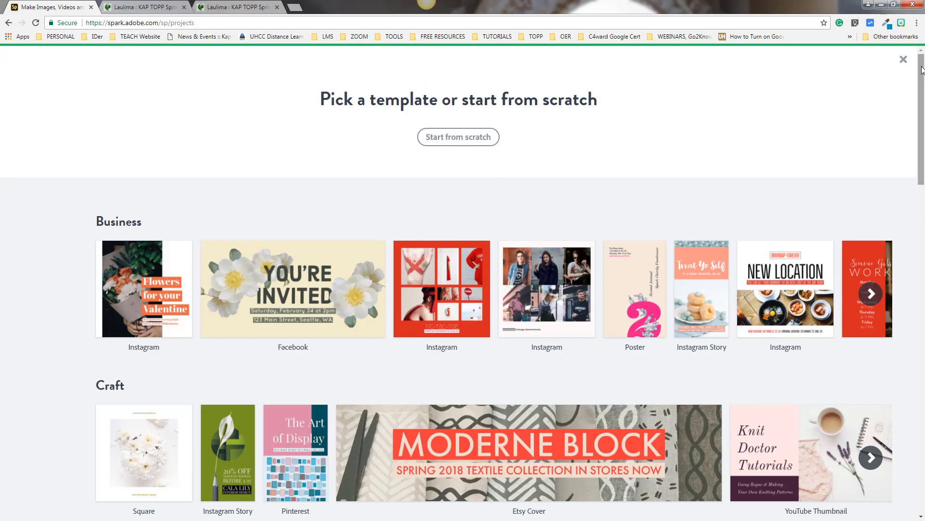
left_click_drag(922, 70, 923, 118)
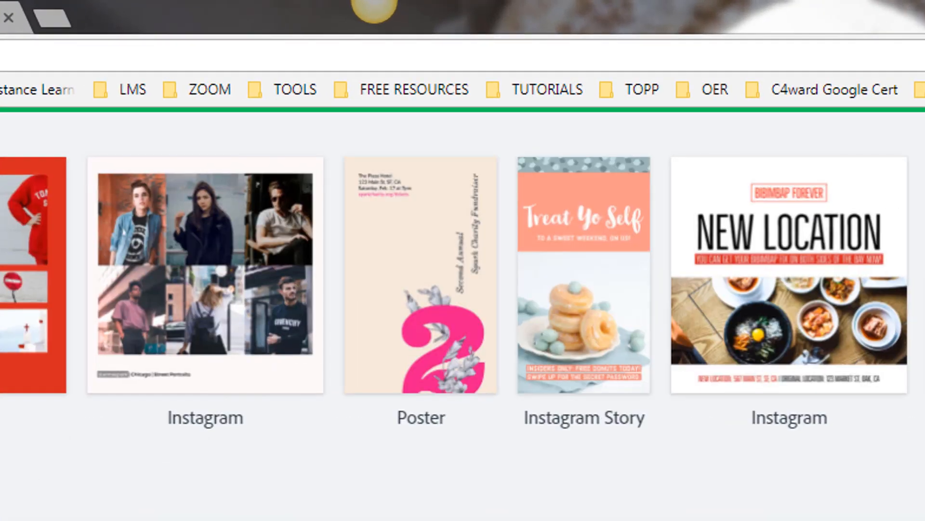
left_click(923, 275)
left_click(923, 275)
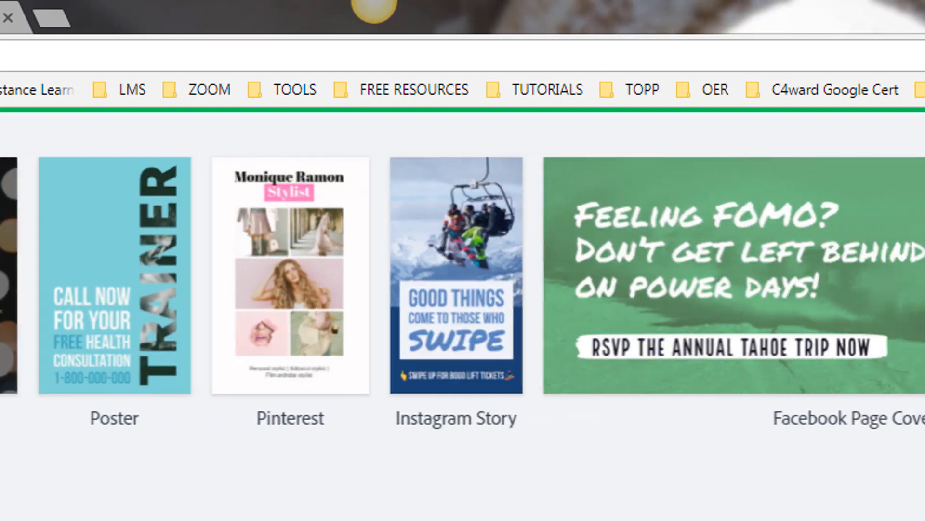
left_click(923, 275)
left_click(923, 275)
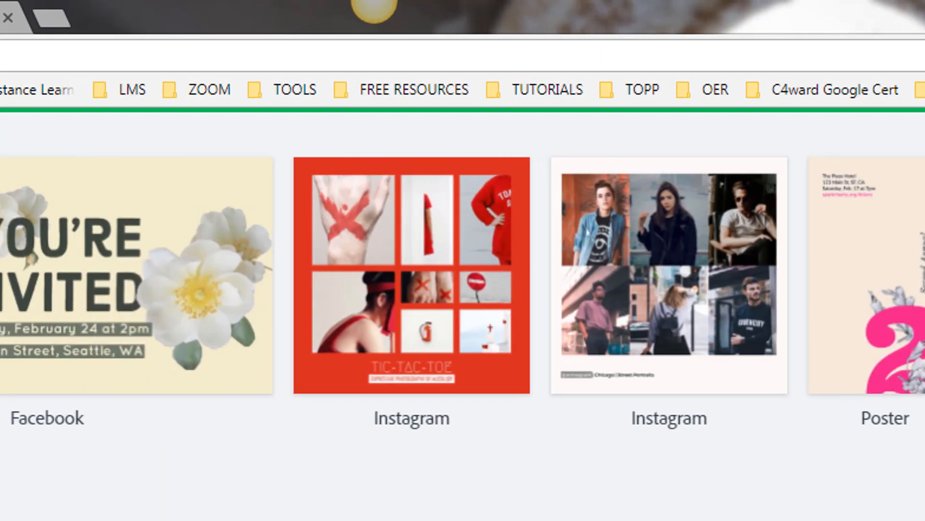
scroll(463, 289, "down", 2)
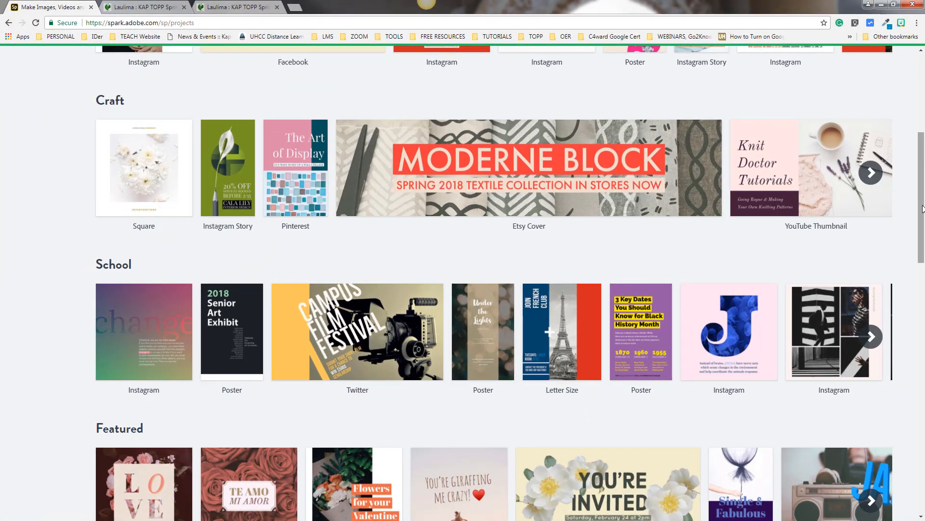
left_click_drag(923, 208, 923, 124)
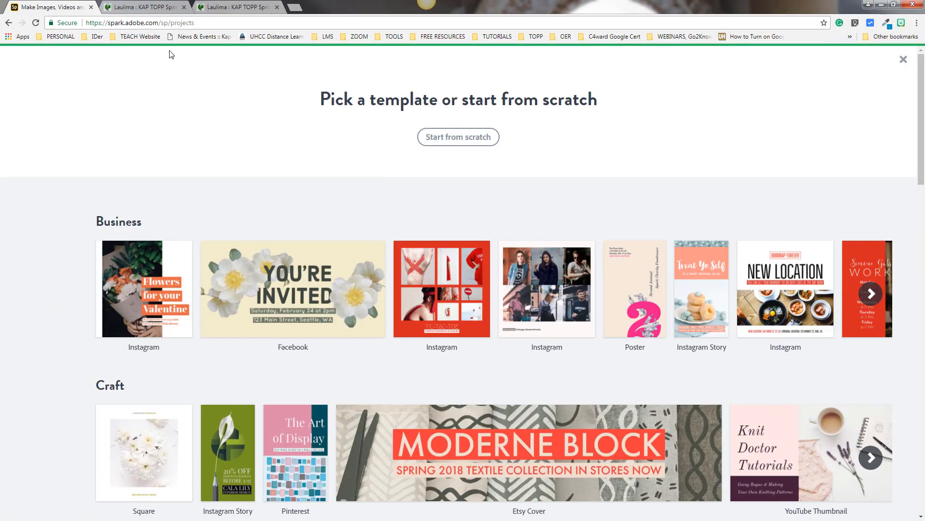
Step: Switch to the Laulima course site and load spark.adobe.com in a new browser tab
left_click(224, 8)
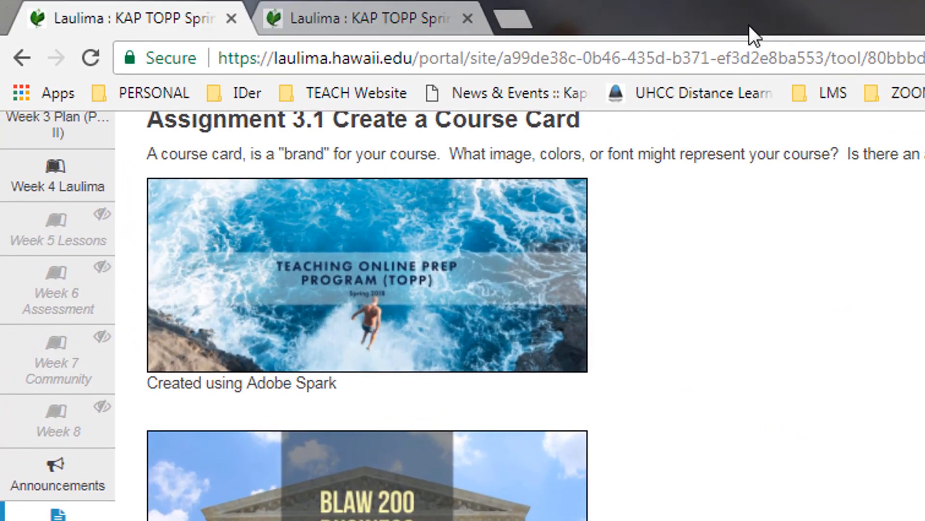
left_click(513, 18)
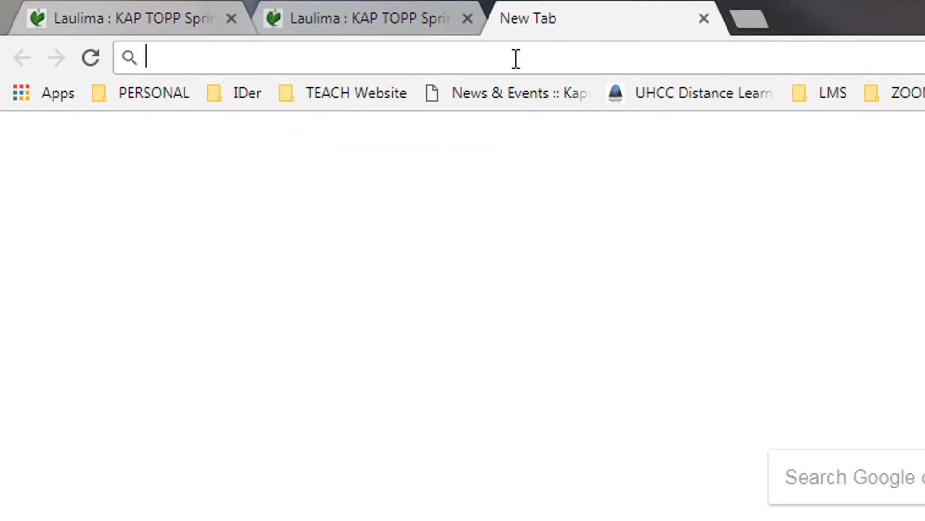
type("spark.adob")
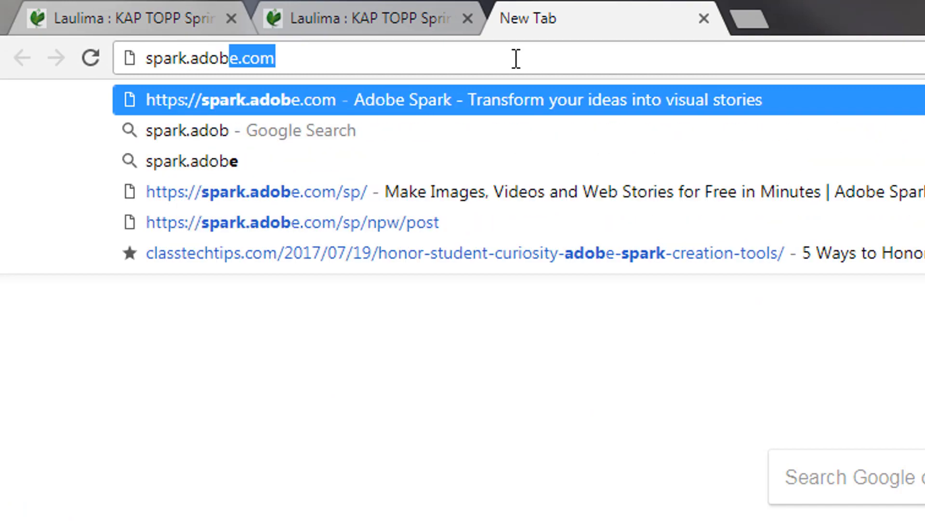
type("e.com")
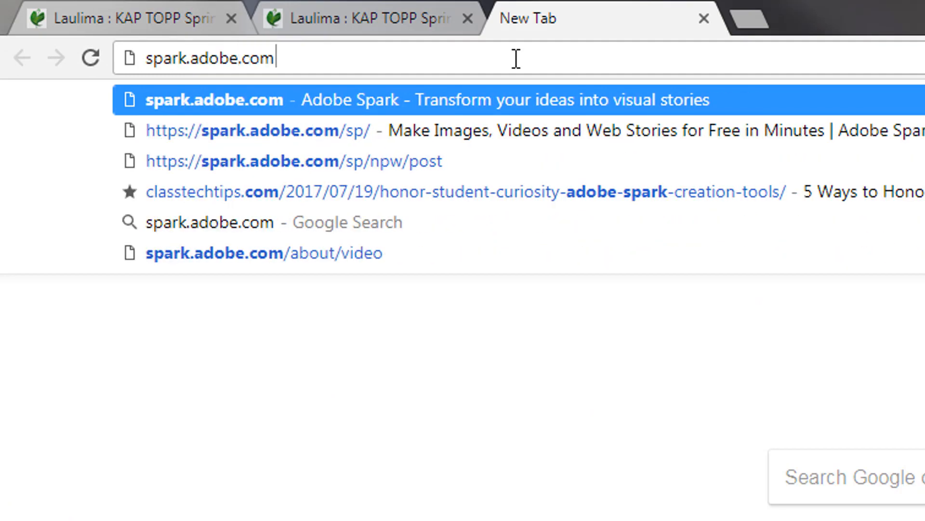
key("Return")
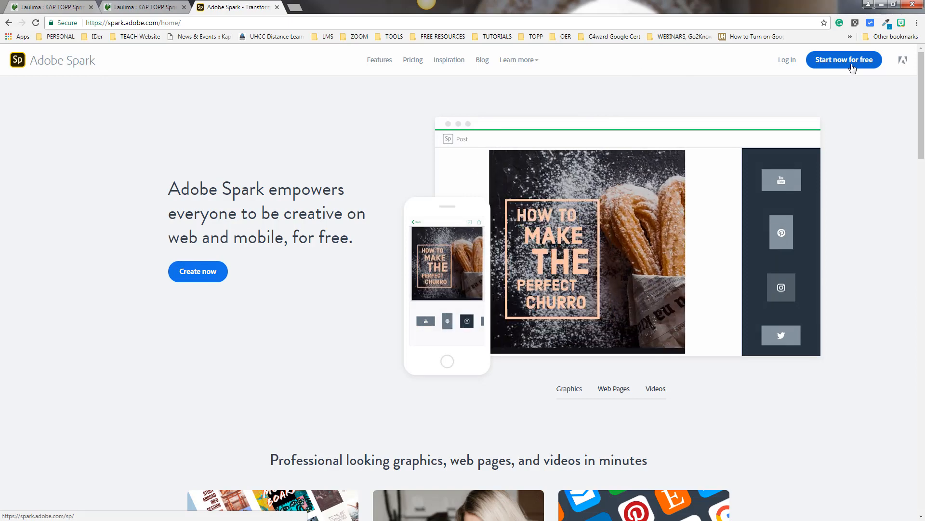
Step: Start using Adobe Spark for free and continue with a Google account
left_click(852, 67)
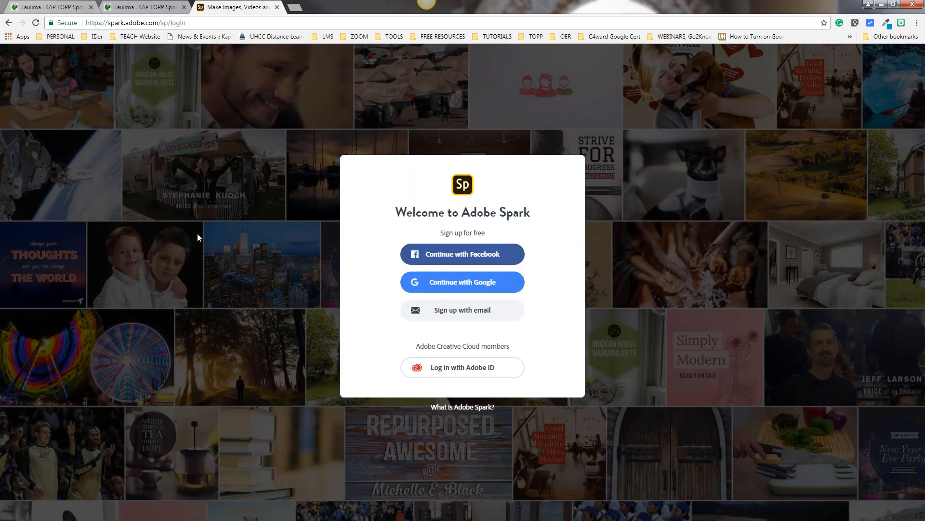
left_click(472, 288)
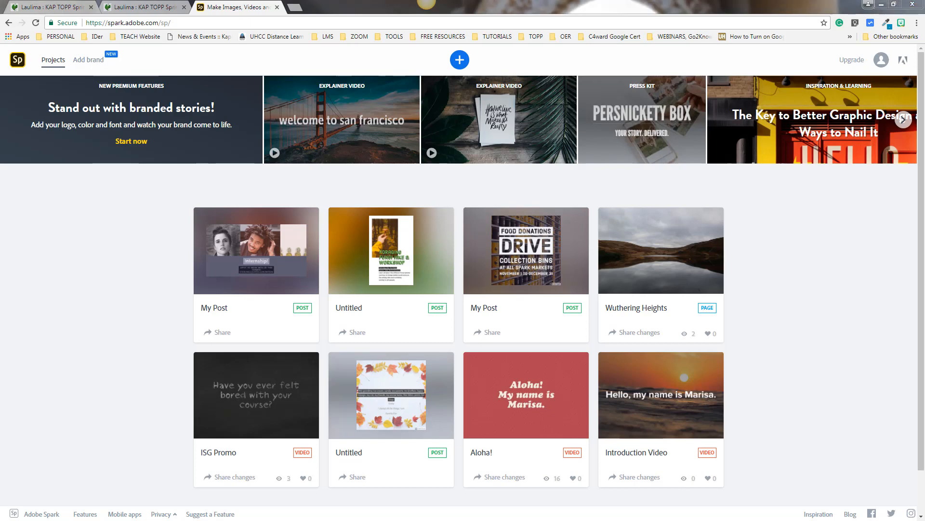
left_click_drag(0, 20, 0, 24)
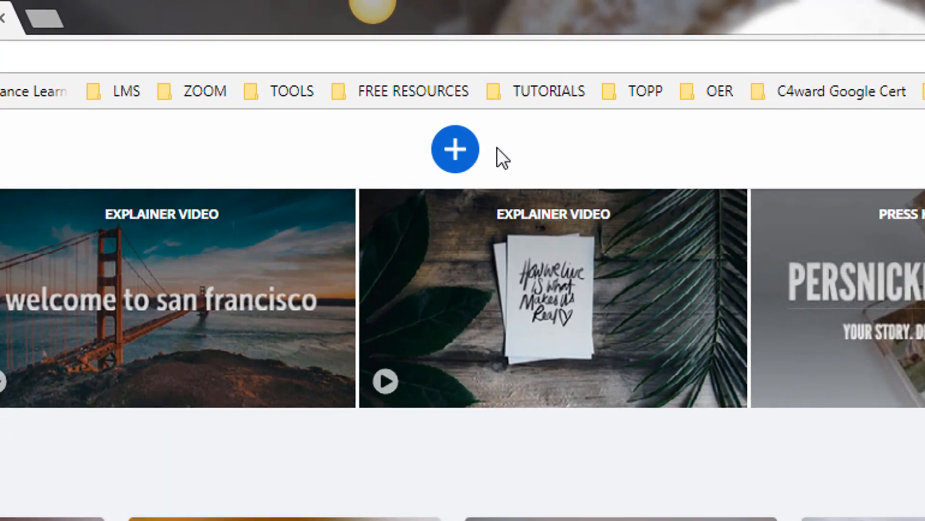
Step: Create a new post from the November Lunch Special Facebook Ad template in the Food category
left_click(455, 151)
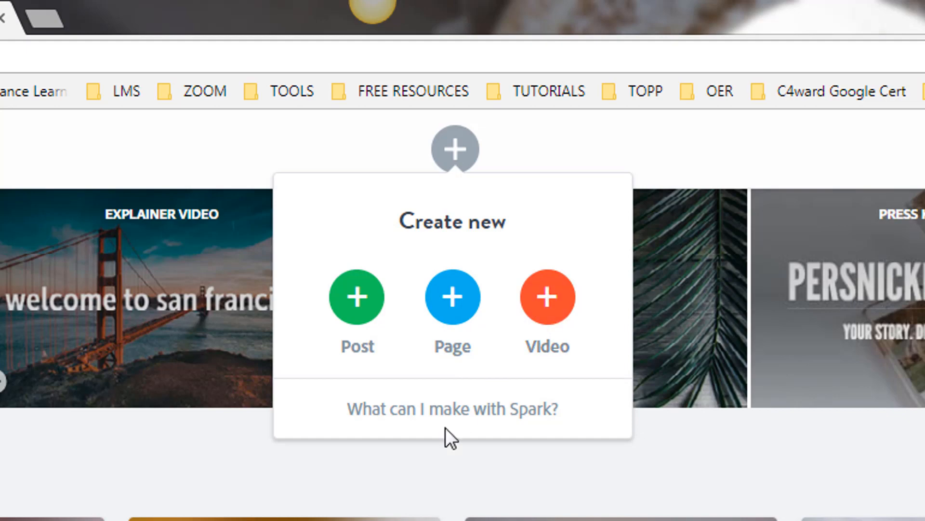
left_click(347, 304)
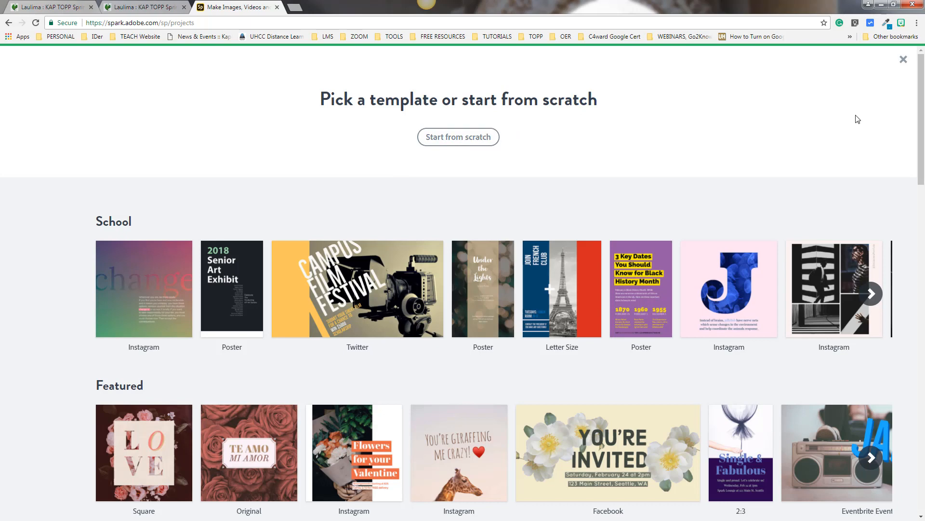
left_click_drag(922, 95, 923, 136)
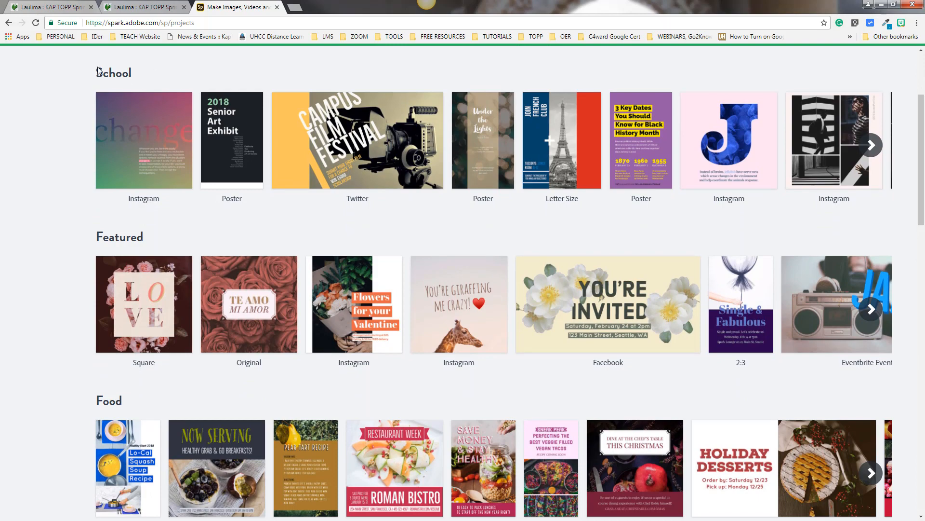
left_click_drag(922, 194, 923, 276)
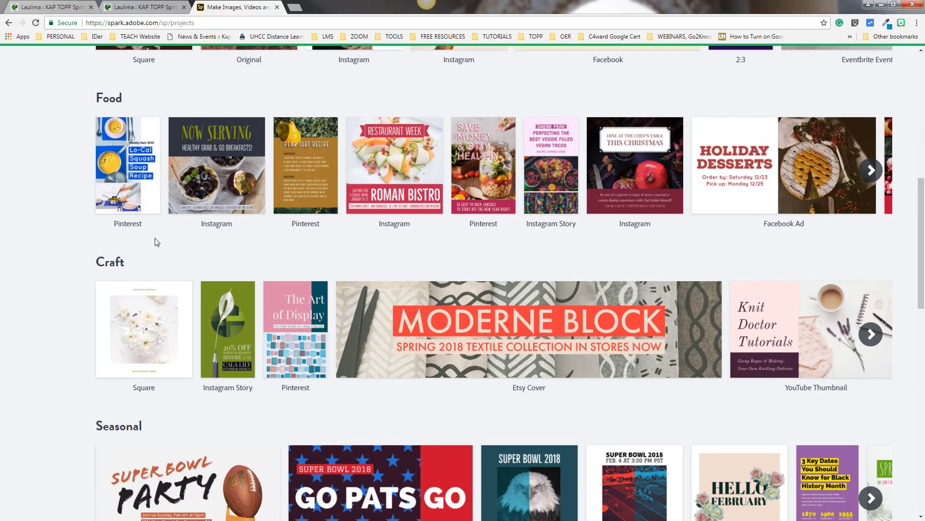
left_click(872, 178)
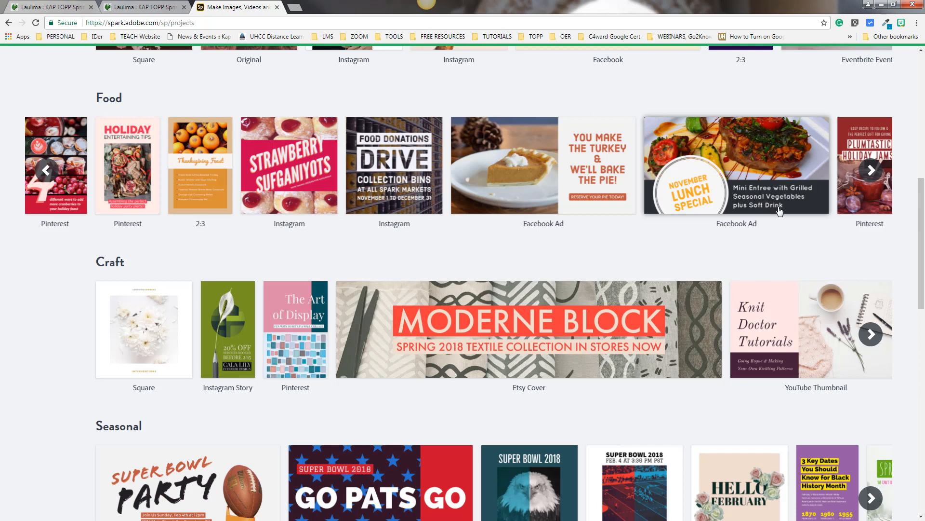
left_click(719, 165)
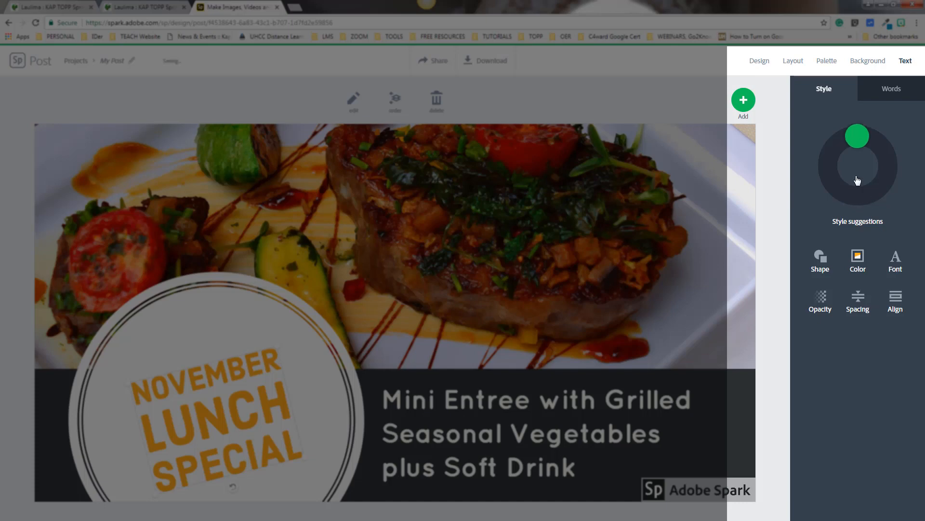
Step: Examine the post's layout, design, palette, background and text options
left_click(799, 64)
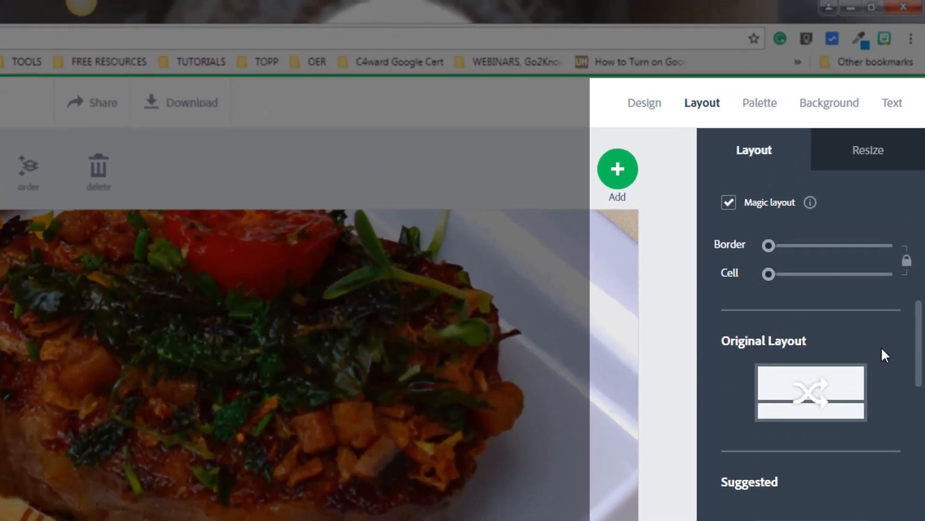
left_click(629, 110)
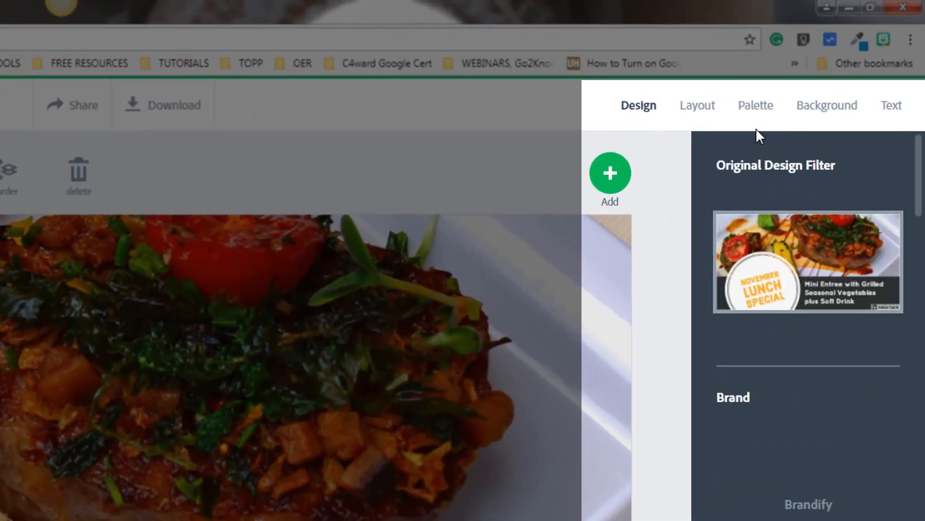
left_click(760, 108)
left_click(831, 108)
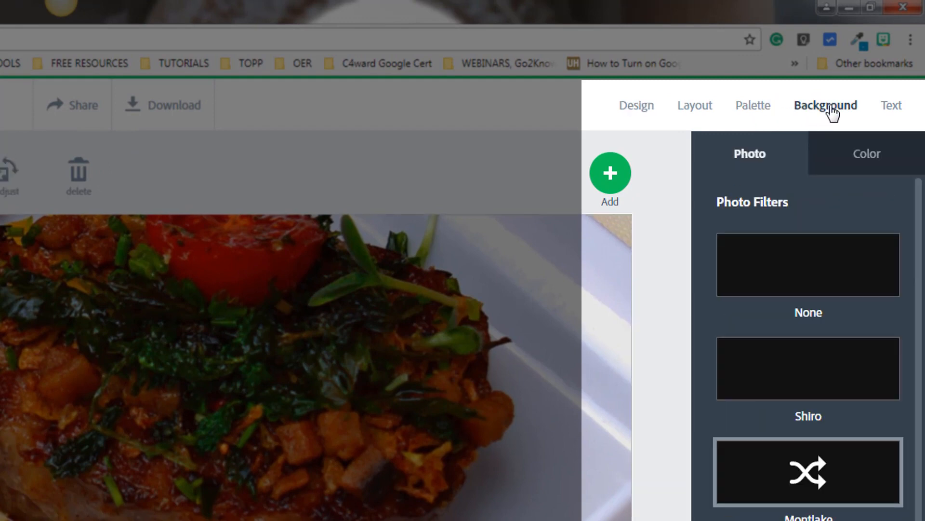
left_click(890, 108)
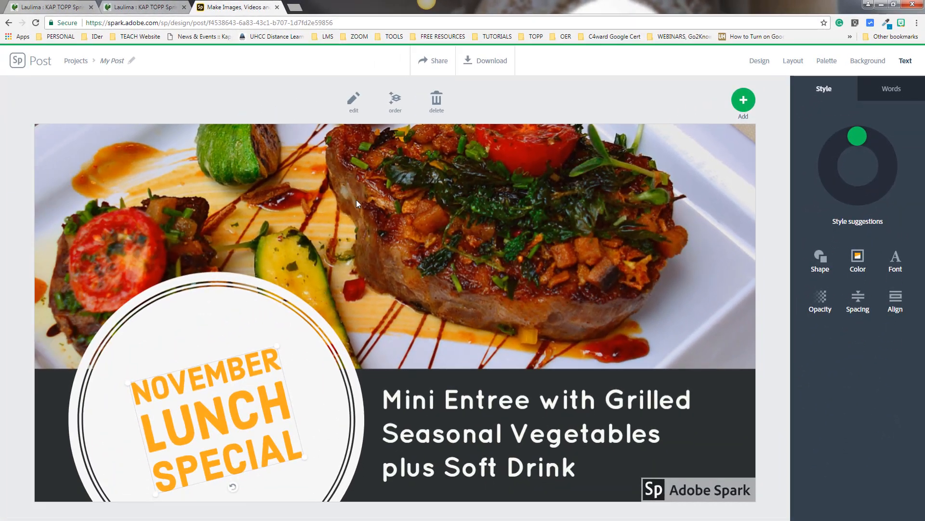
Step: Select the steak photo and move the divider beneath it up, making the photo shorter and the dark panel taller
left_click(357, 199)
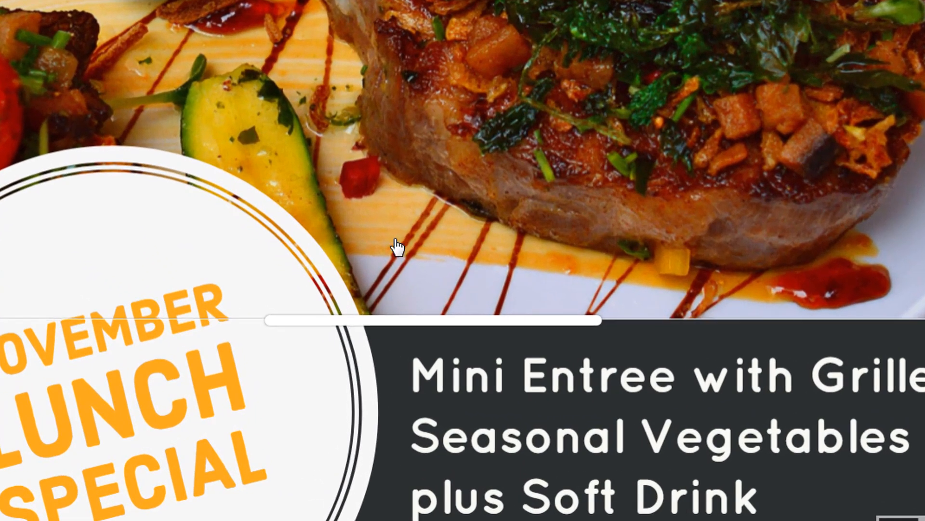
left_click_drag(415, 243, 398, 140)
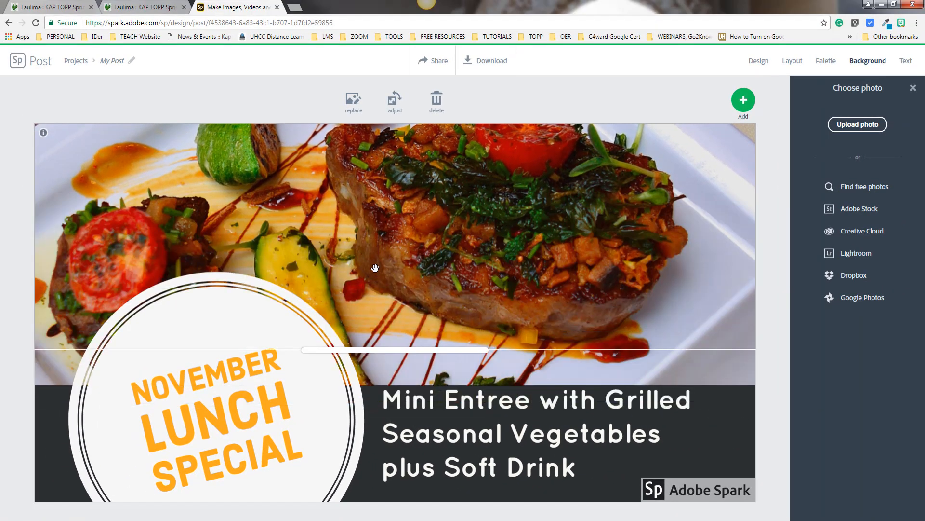
left_click_drag(375, 268, 377, 330)
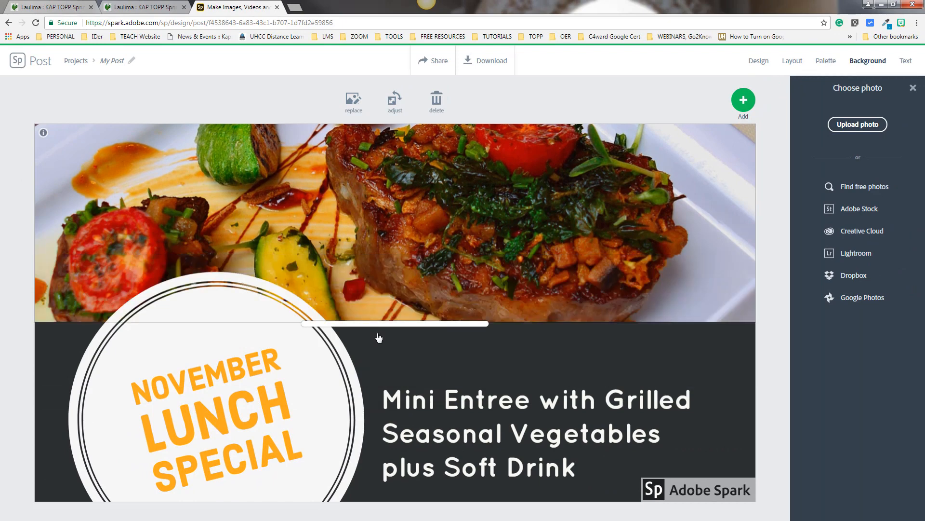
Step: Shrink the round November Lunch Special badge and change its text to "February Lunch Special"
left_click(128, 358)
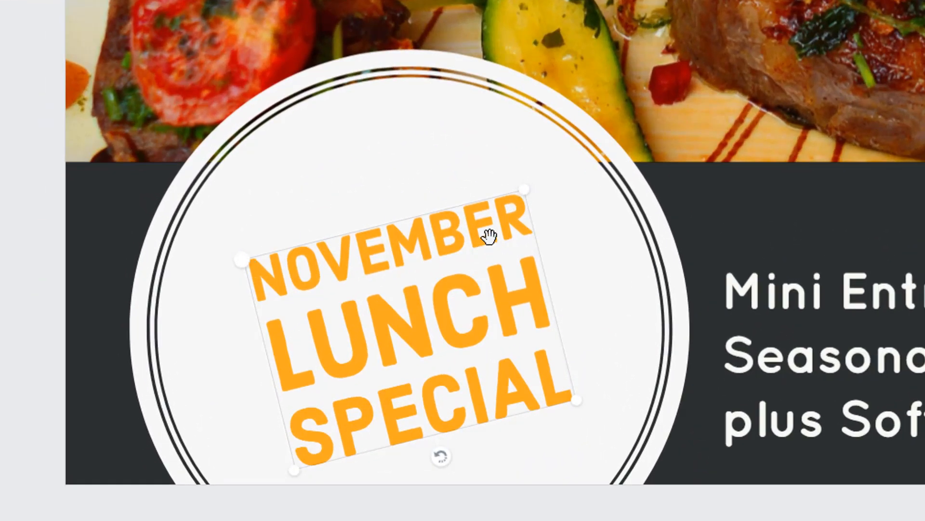
left_click_drag(526, 191, 485, 230)
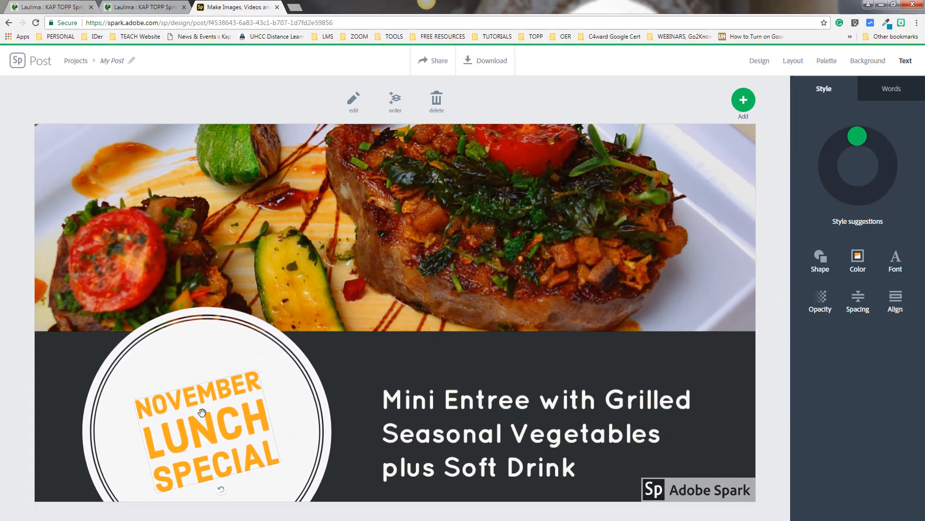
double_click(383, 325)
left_click(365, 257)
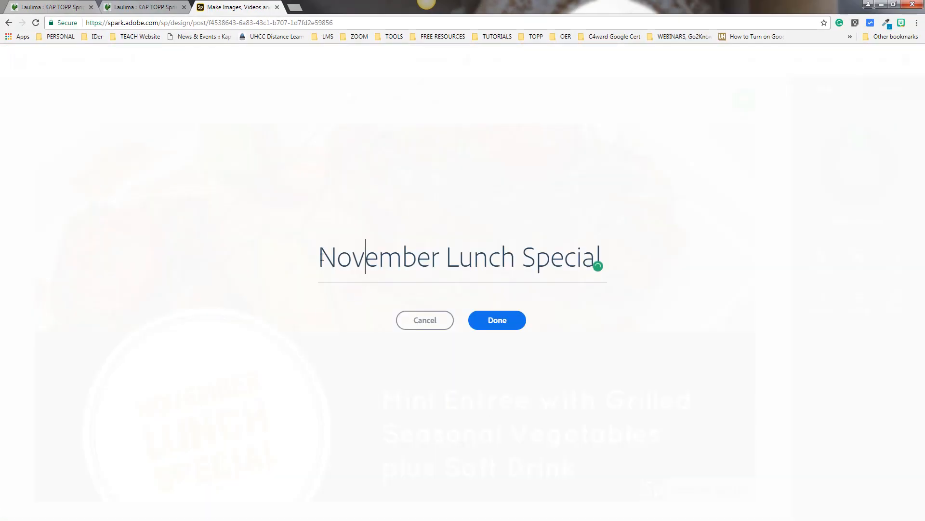
left_click_drag(343, 258, 439, 257)
type("February")
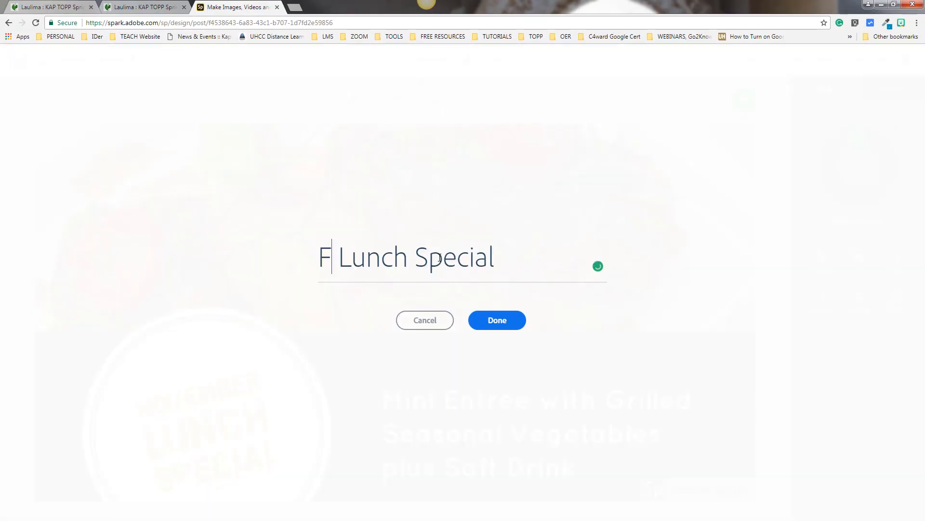
left_click(490, 320)
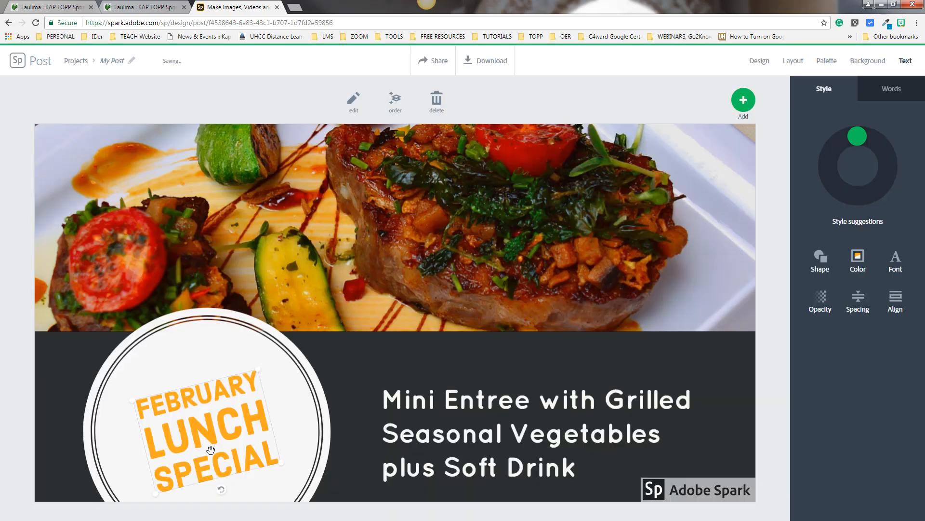
Step: Select the "Mini Entree with Grilled Seasonal Vegetables plus Soft Drink" text and widen its box on both sides
left_click(416, 402)
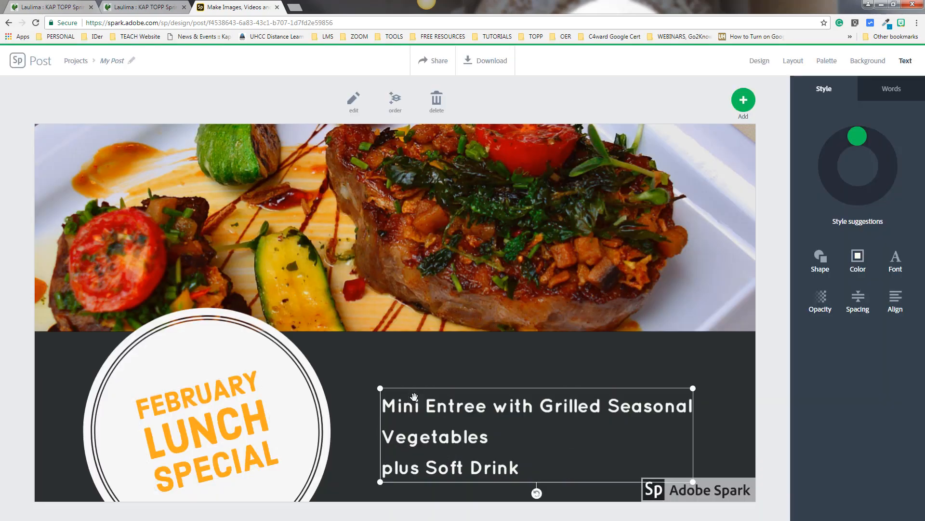
left_click_drag(382, 388, 356, 385)
left_click_drag(694, 383, 720, 377)
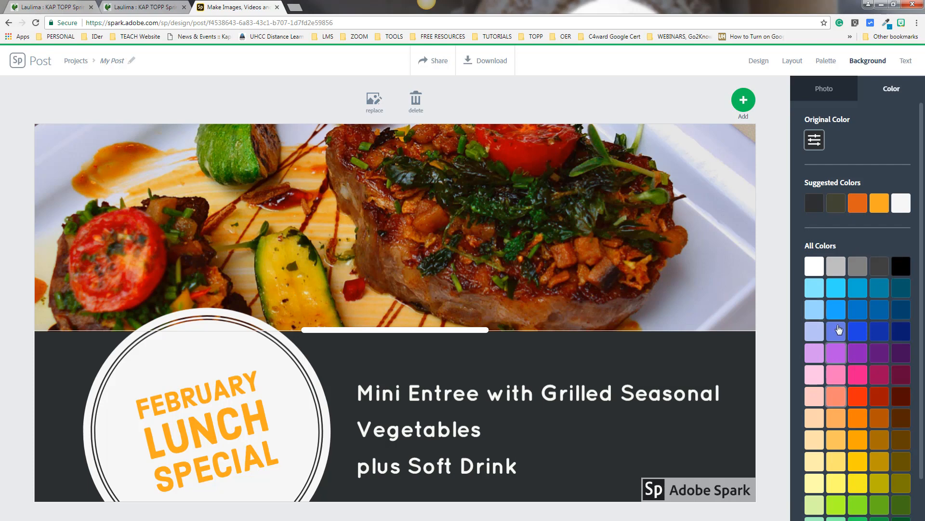
Step: Set the background color of the lower panel behind the text to bright blue
left_click(837, 310)
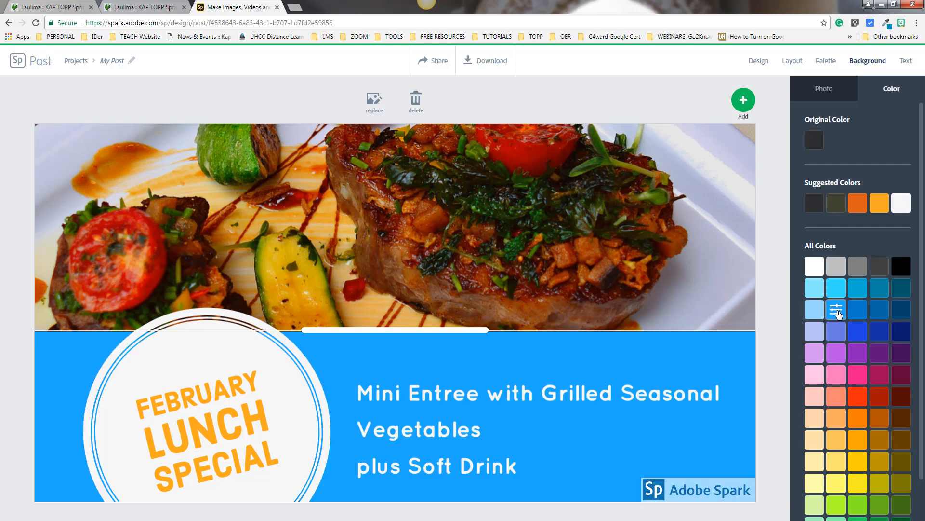
Step: Try black, navy, amber, white and orange as the background color of the lower panel
left_click(820, 312)
left_click(901, 266)
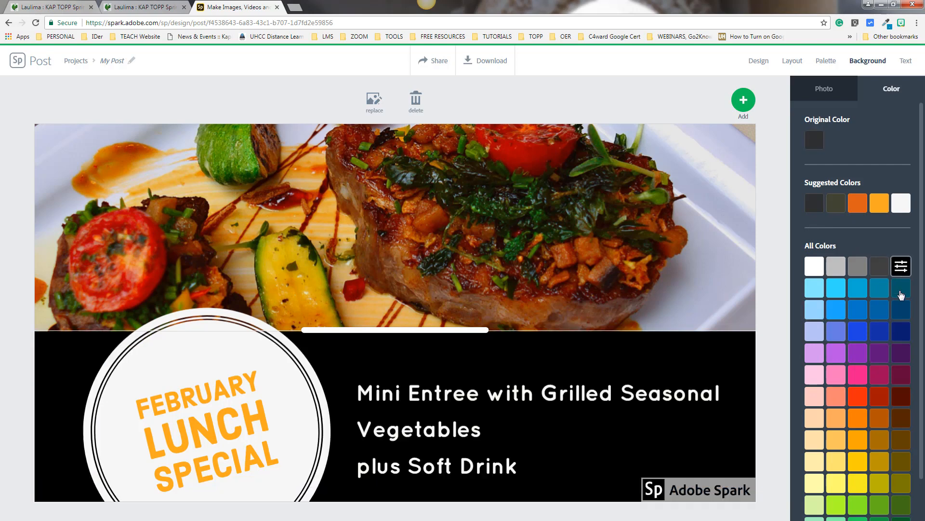
left_click(898, 332)
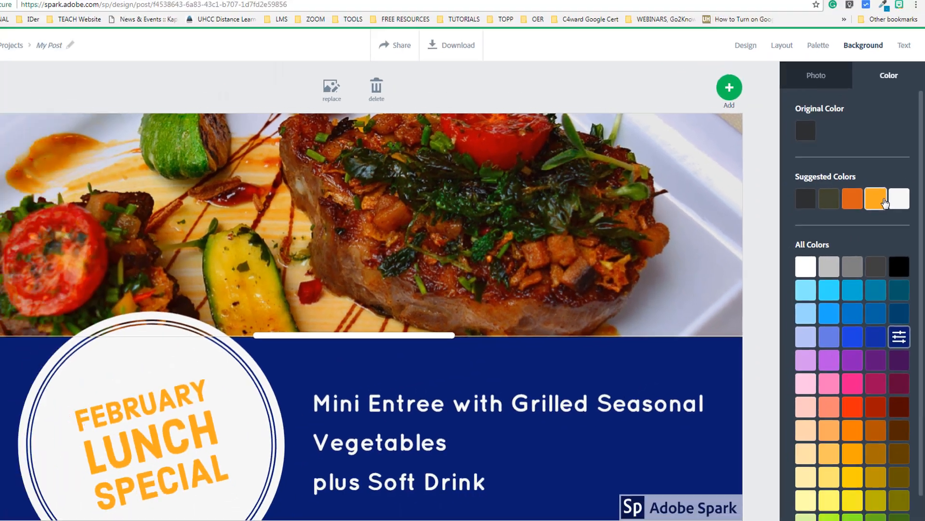
left_click(793, 149)
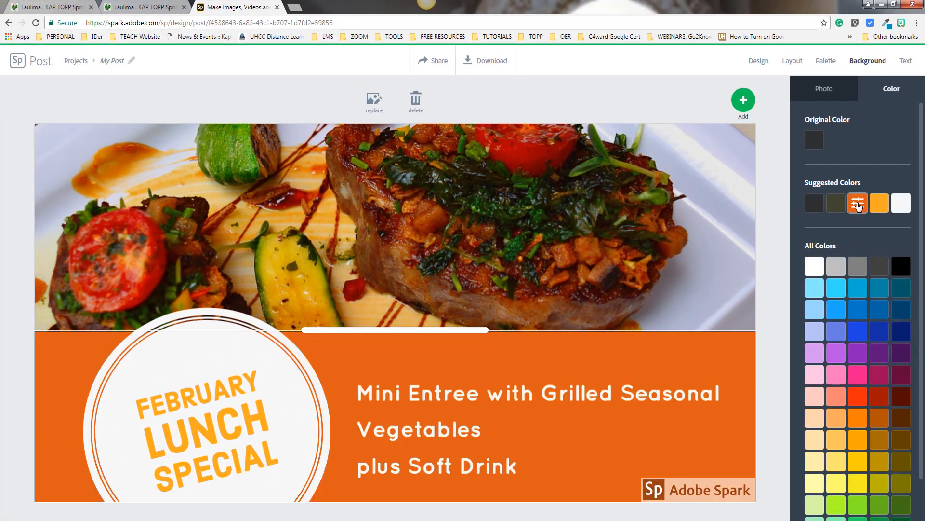
left_click(878, 207)
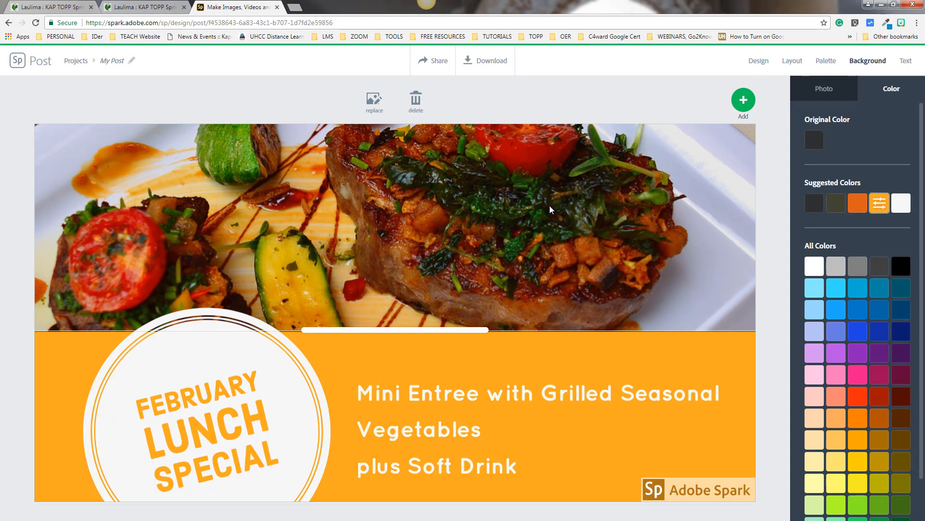
left_click(904, 203)
left_click(880, 208)
left_click(863, 209)
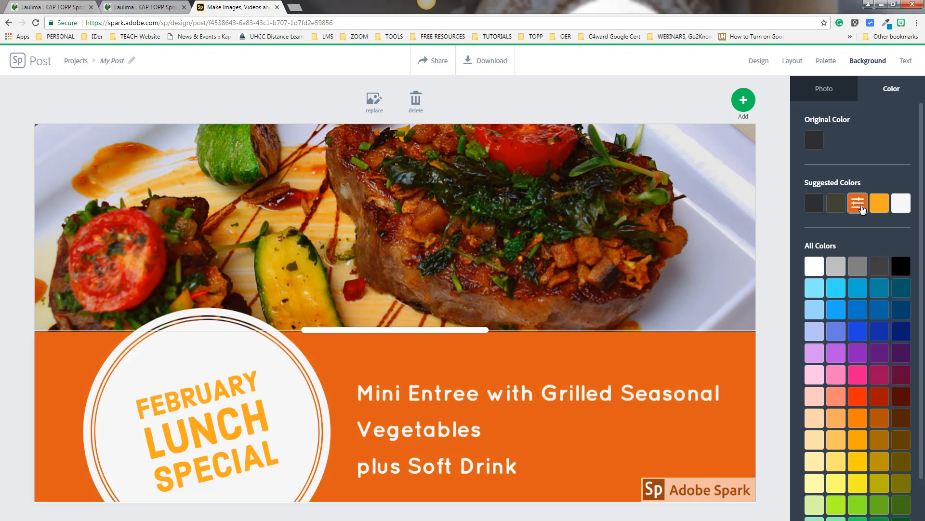
Step: Save the suggested charcoal #2D3032 from its custom color editor and set the lower panel's background to the suggested dark olive
left_click(820, 203)
left_click(815, 204)
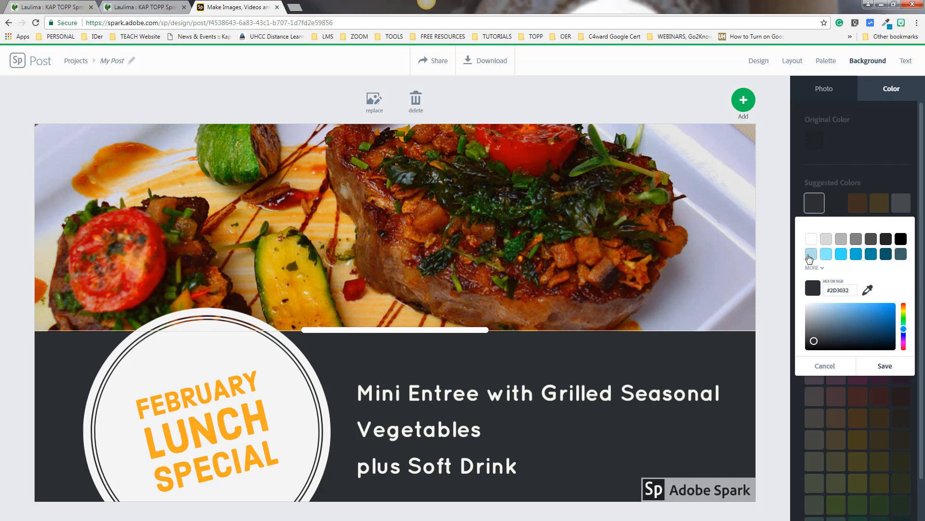
left_click(832, 294)
left_click(884, 365)
left_click(835, 203)
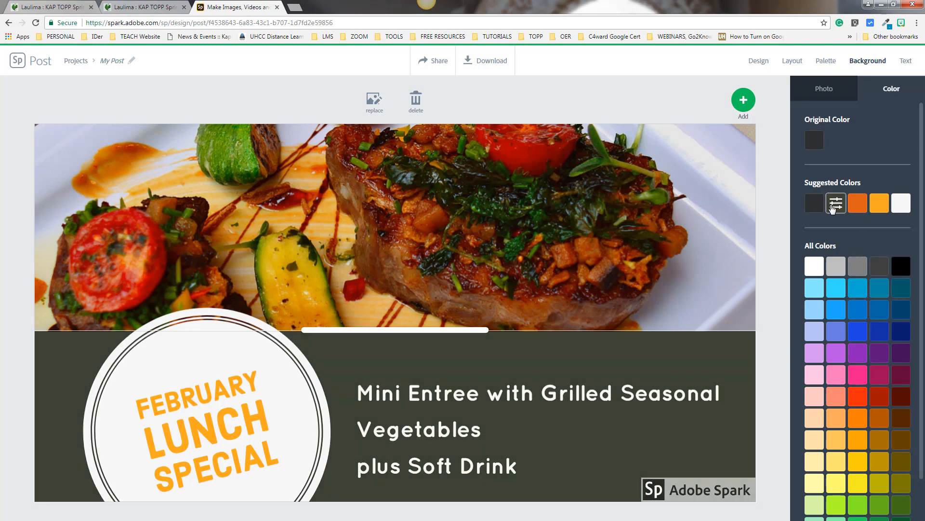
Step: Select the "Mini Entree" text and apply the style suggestion with thin, uppercase, orange lettering
left_click(493, 395)
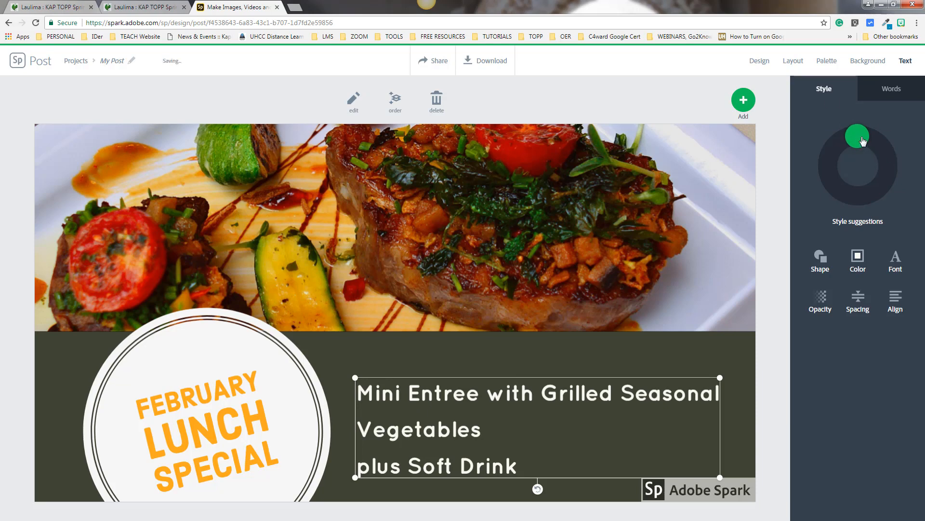
left_click_drag(859, 137, 857, 197)
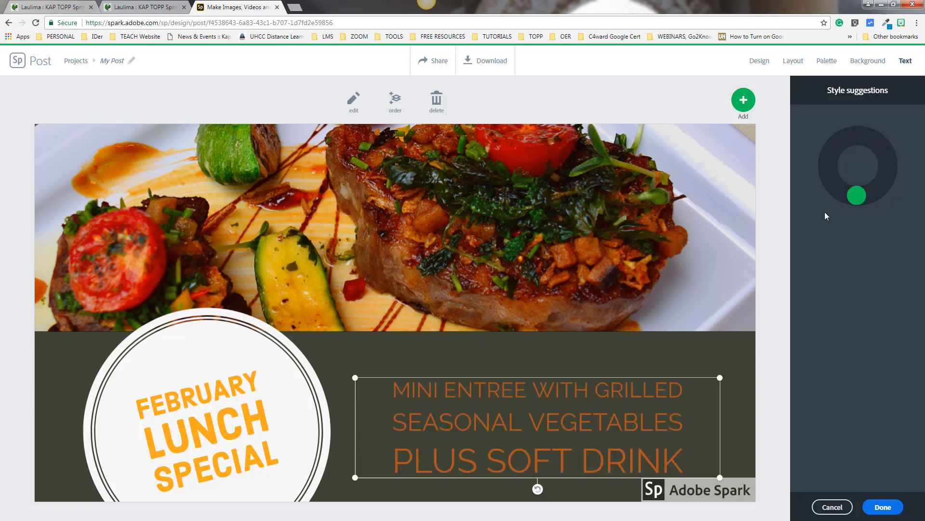
left_click(884, 508)
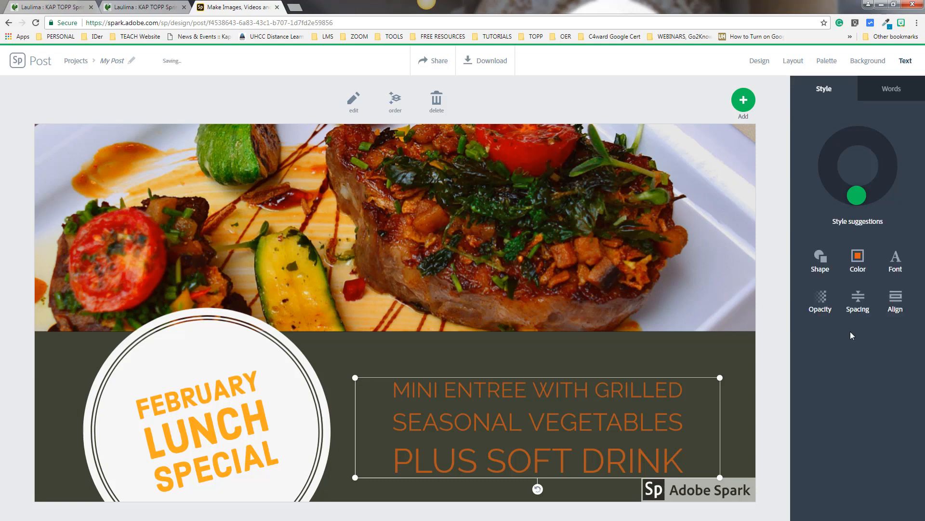
Step: Change the color of the "Mini Entree" text to the suggested amber that matches the badge lettering
left_click(858, 263)
left_click(841, 226)
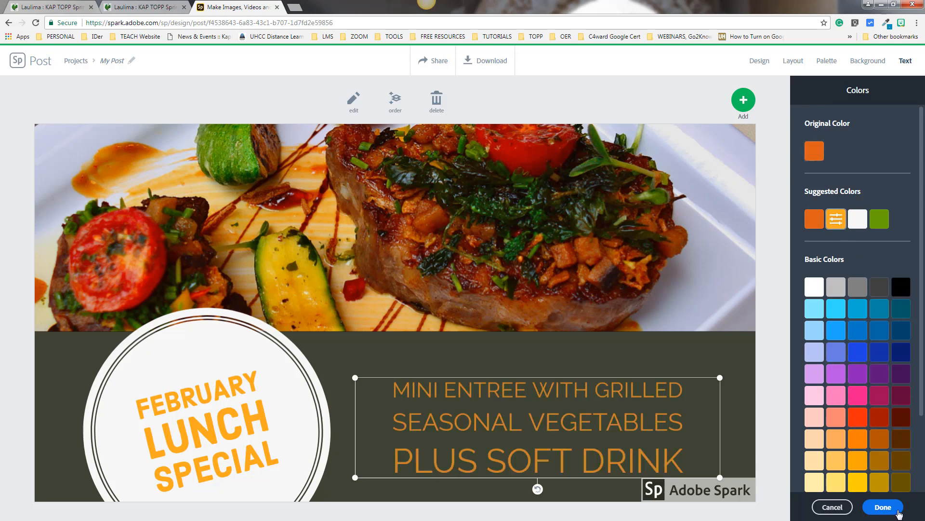
left_click(882, 507)
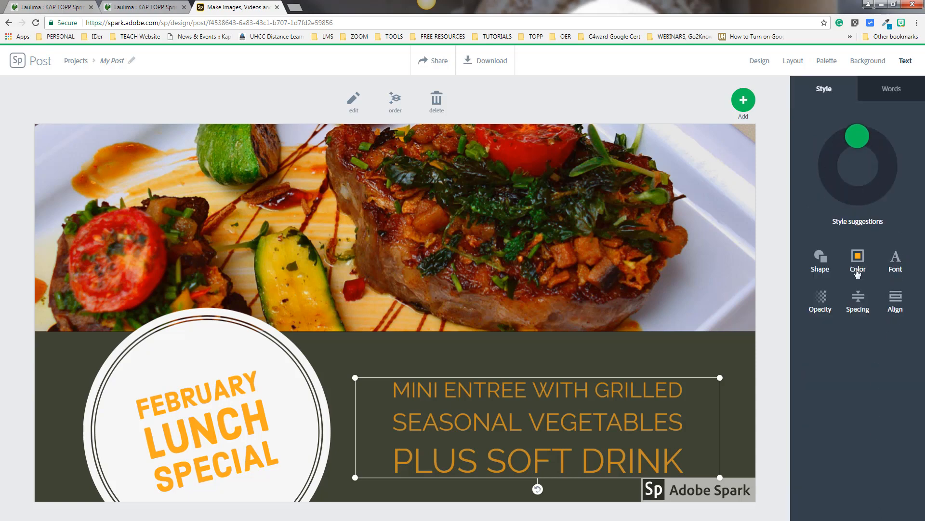
Step: Raise the opacity of the "Mini Entree" text and cycle its spacing to three tightly stacked full-width lines
left_click(821, 305)
left_click_drag(857, 351, 881, 350)
left_click(861, 304)
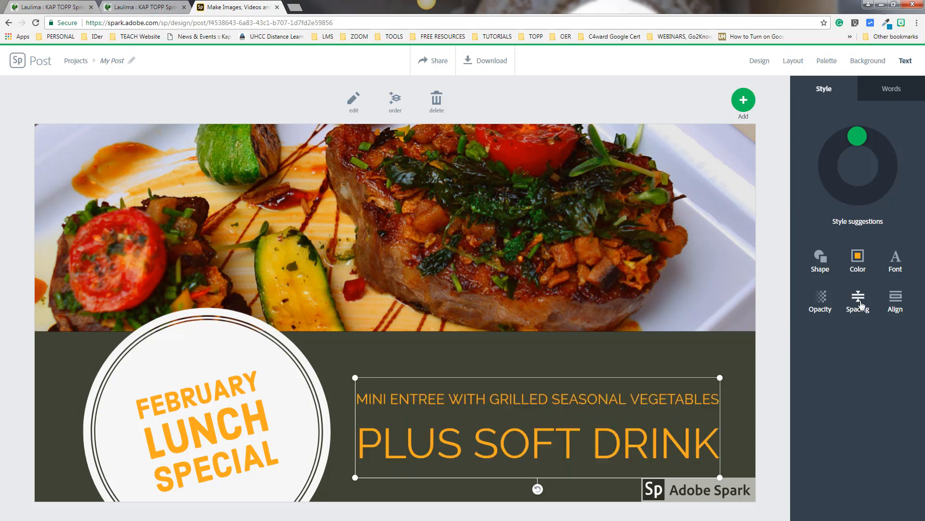
left_click(861, 303)
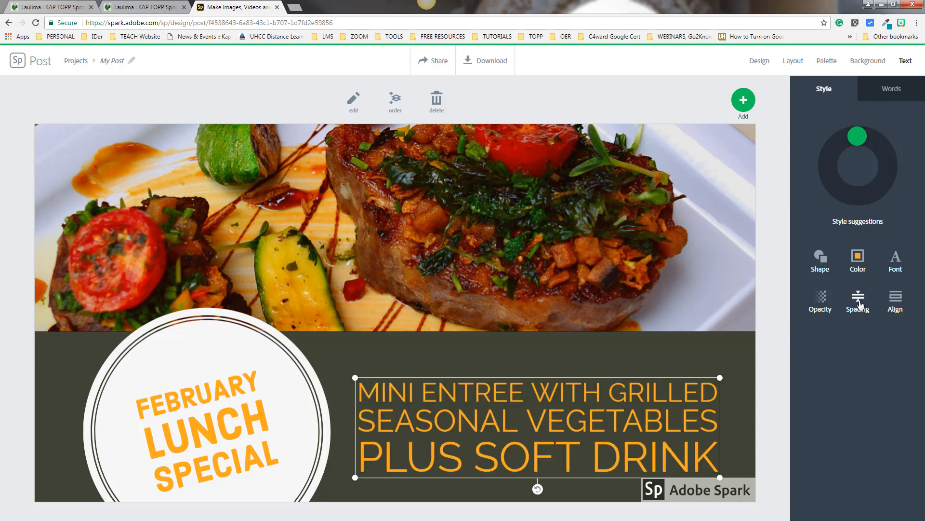
Step: Try left and center alignment on the "Mini Entree" text and return it to the full-width uppercase layout
left_click(897, 305)
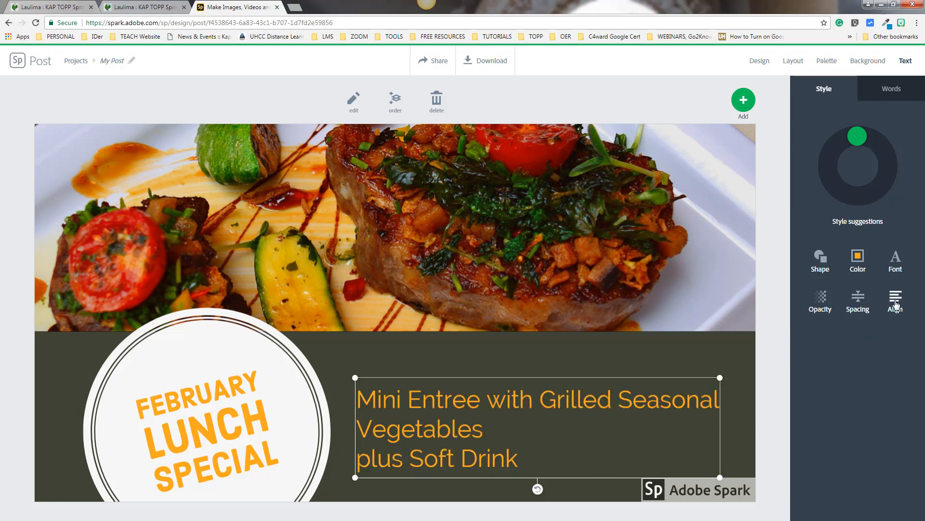
left_click(896, 305)
left_click(897, 304)
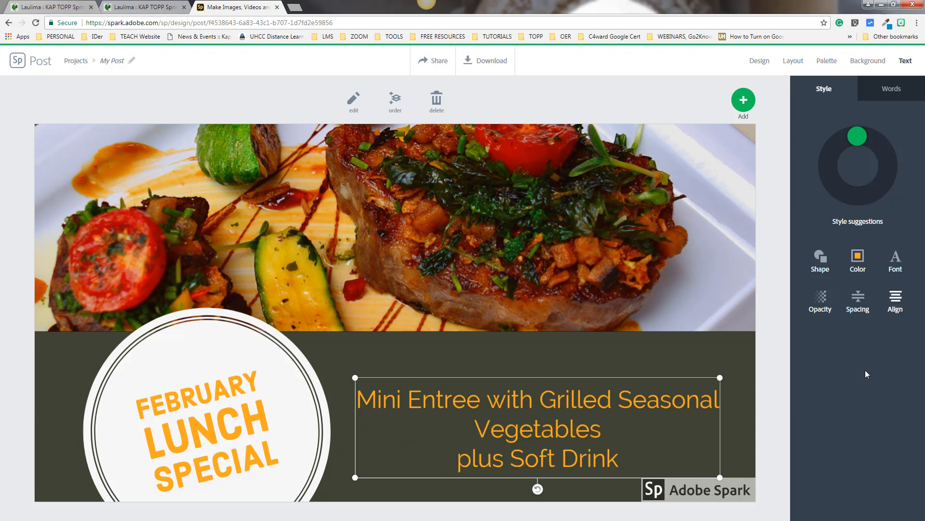
left_click(895, 301)
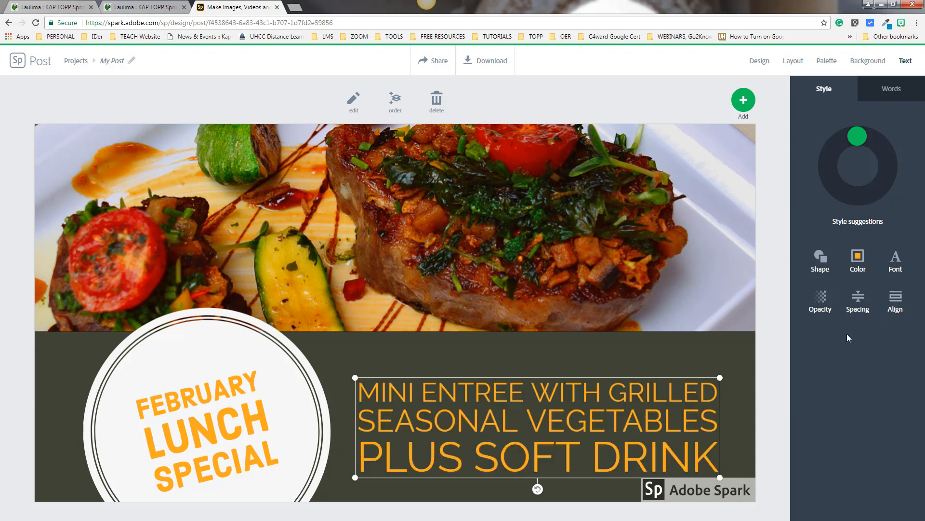
Step: Highlight the individual words "MINI", "PLUS" and "DRINK" in white, leaving "WITH" unhighlighted
left_click(895, 99)
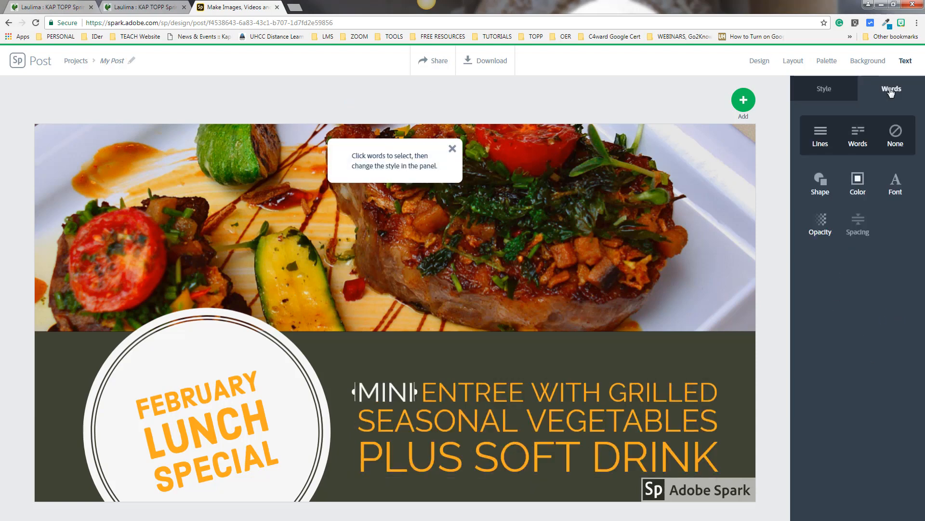
left_click(491, 432)
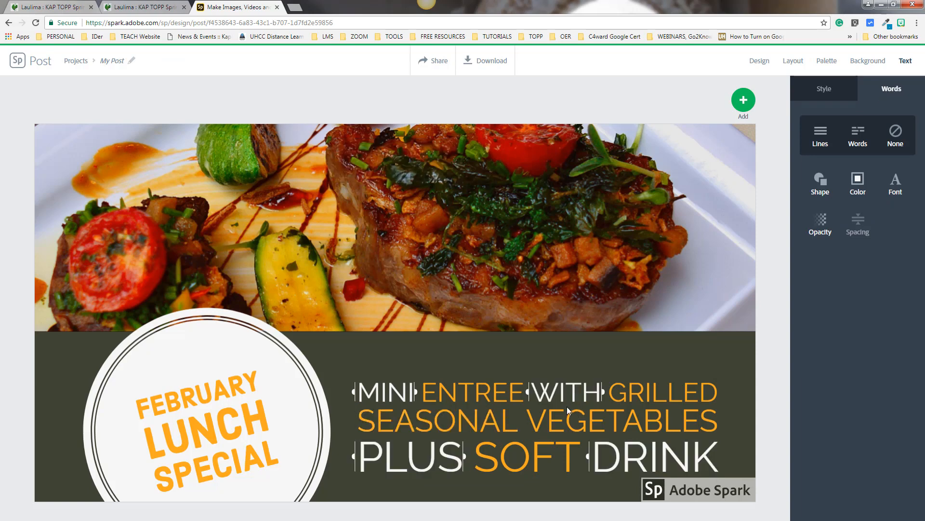
left_click(567, 393)
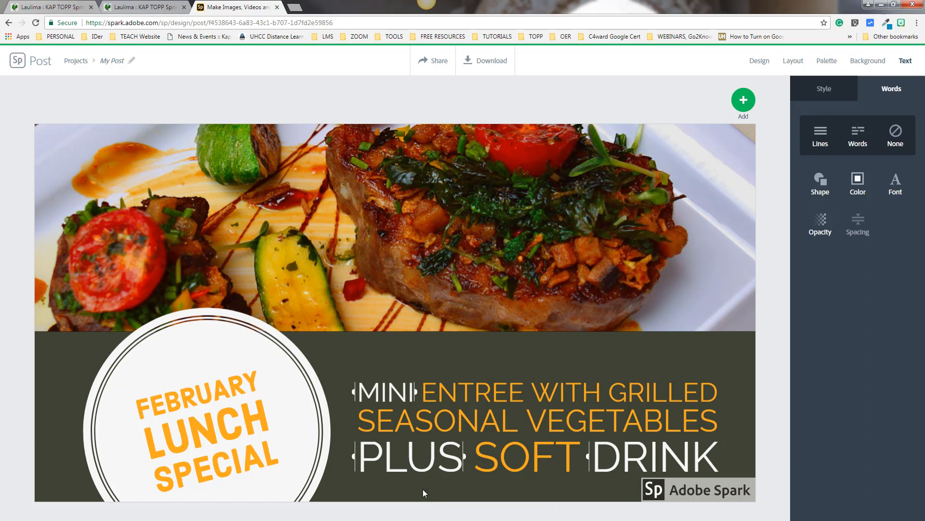
left_click(352, 396)
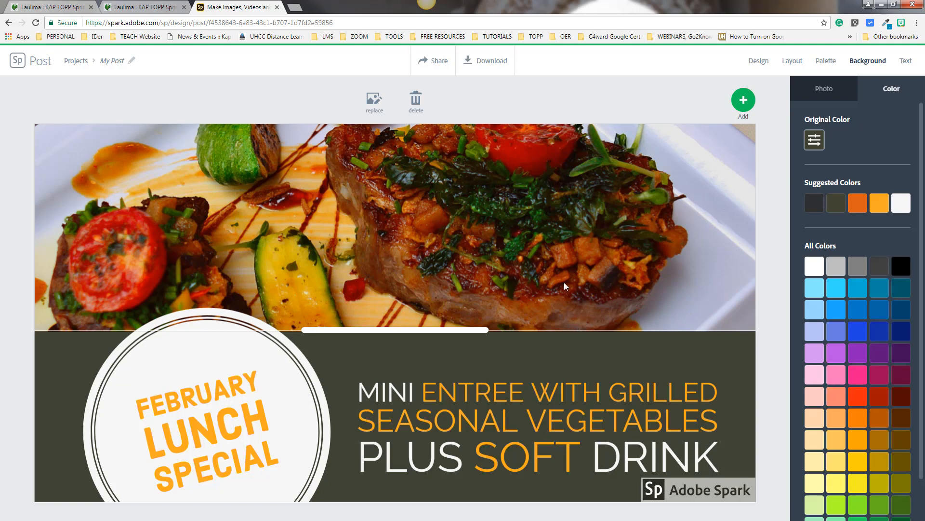
Step: Select the steak photo, try the Shiro, Fremont and Magnolia filters, and apply the Marion filter
left_click(318, 202)
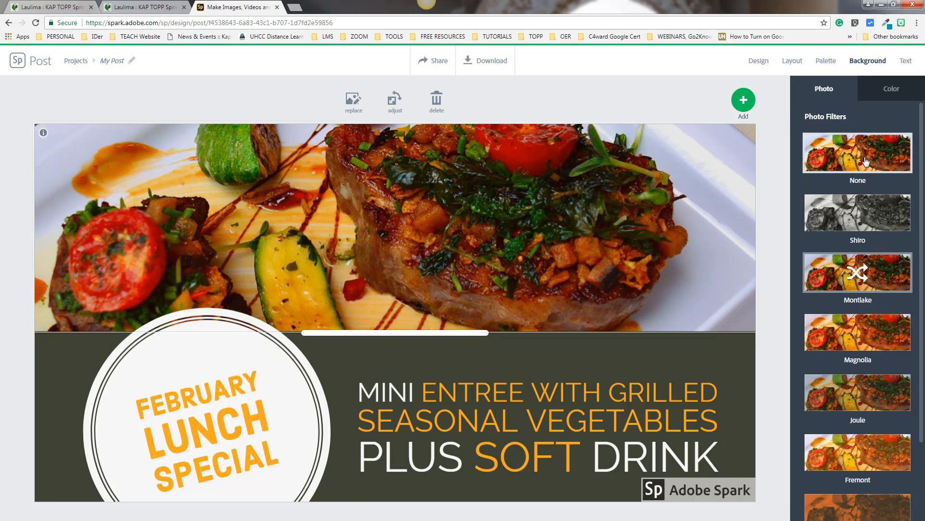
left_click(866, 217)
left_click(866, 470)
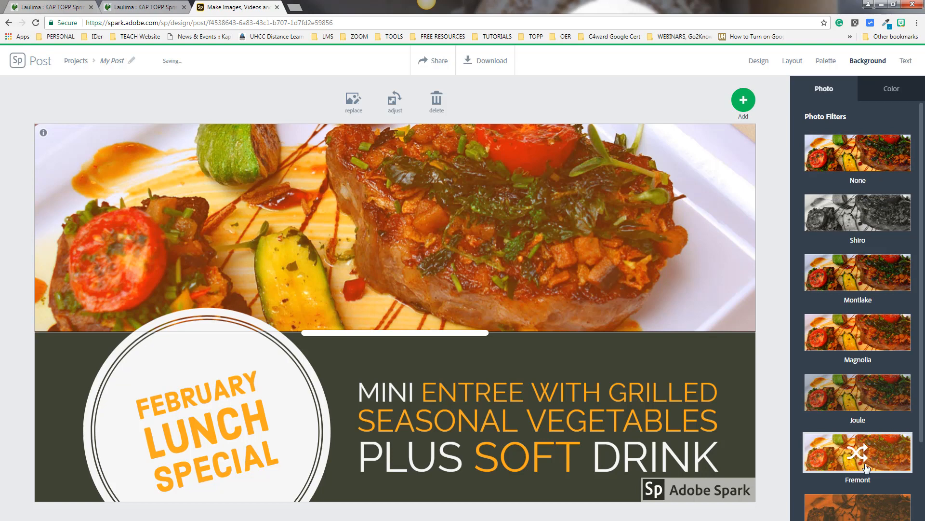
left_click(822, 333)
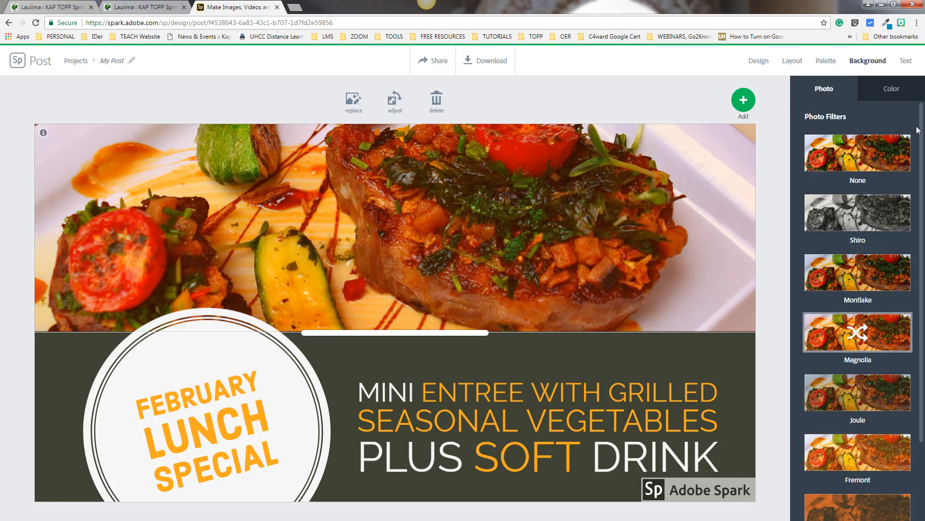
left_click_drag(921, 130, 922, 286)
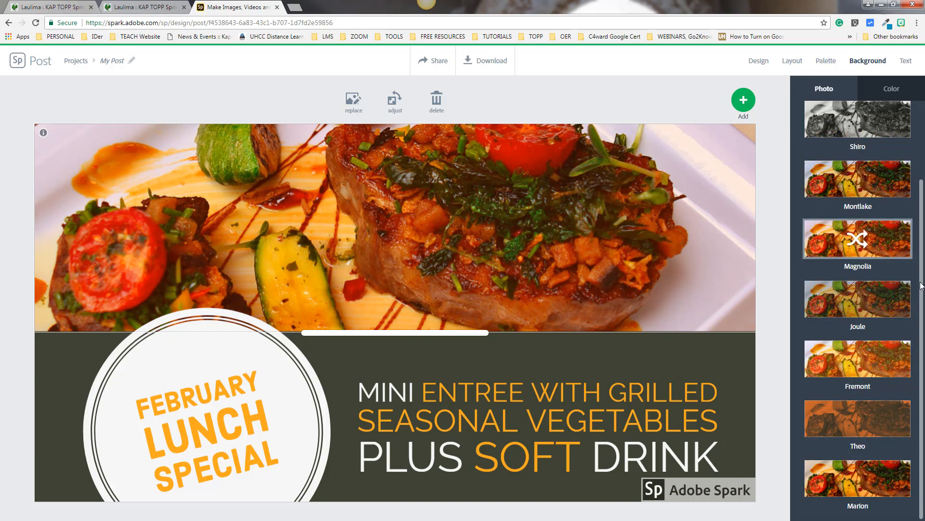
left_click(893, 486)
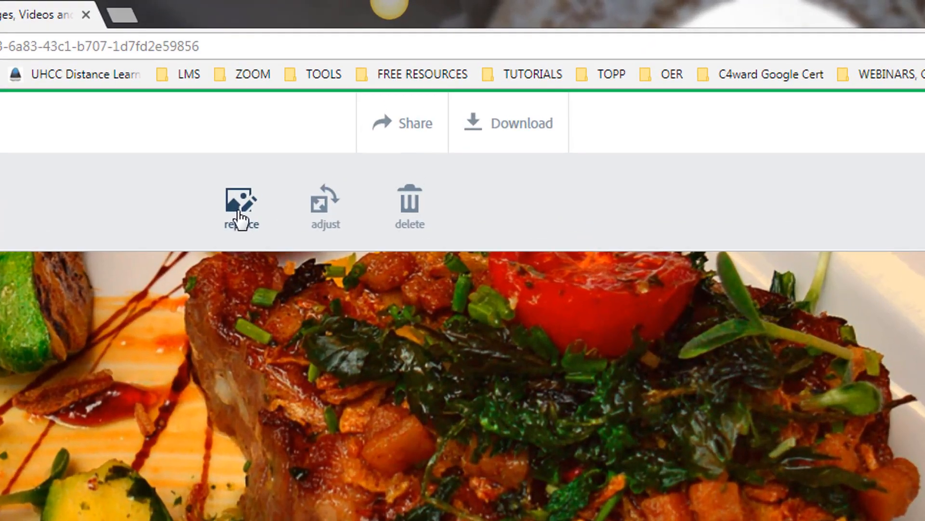
Step: Replace the steak photo with a free photo of fruit and breakfast bowls found by searching for "food"
left_click(240, 216)
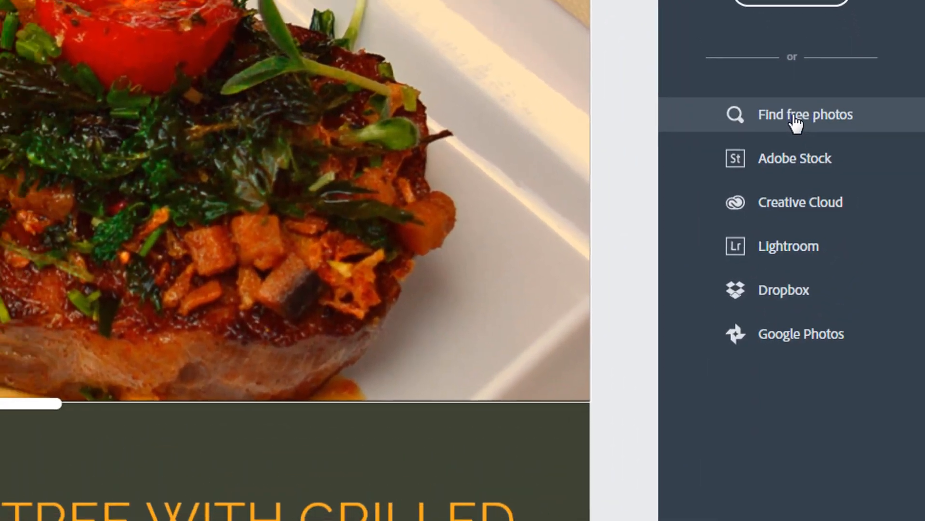
left_click(788, 114)
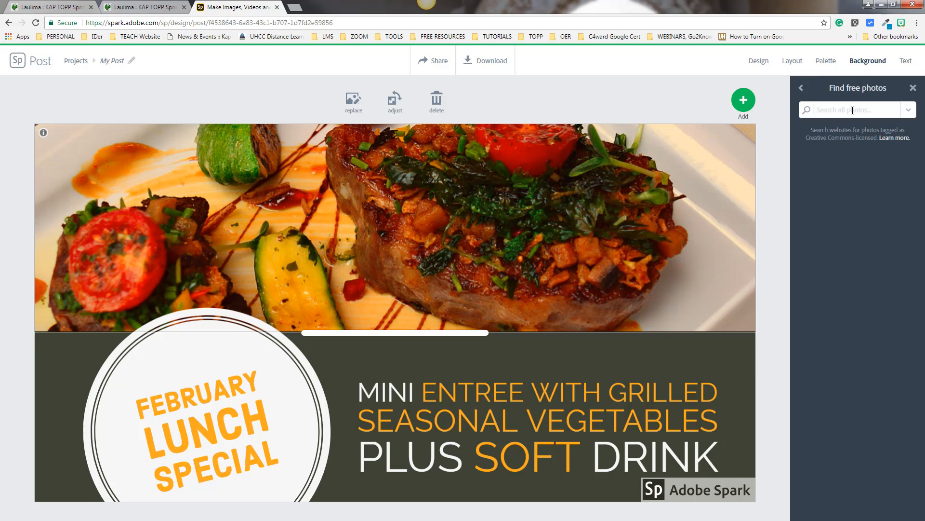
type("food")
key("Return")
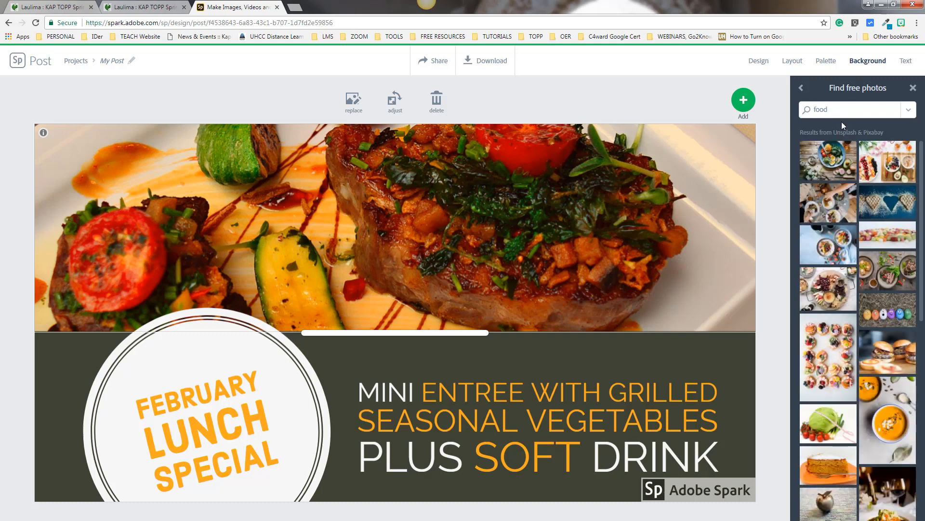
left_click(868, 163)
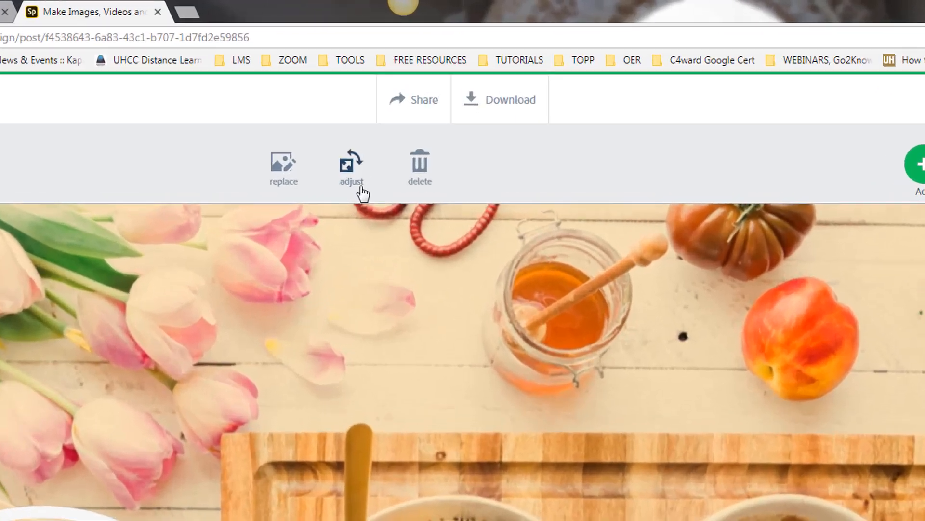
Step: Adjust the new photo by resetting its scale to the minimum and rotating it fully to the slider's lowest setting
left_click(395, 101)
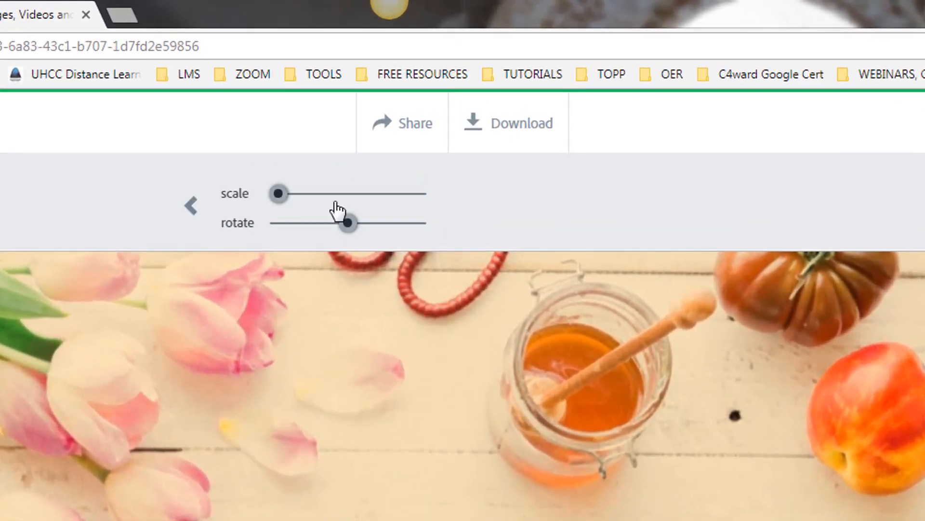
left_click(337, 194)
left_click(274, 194)
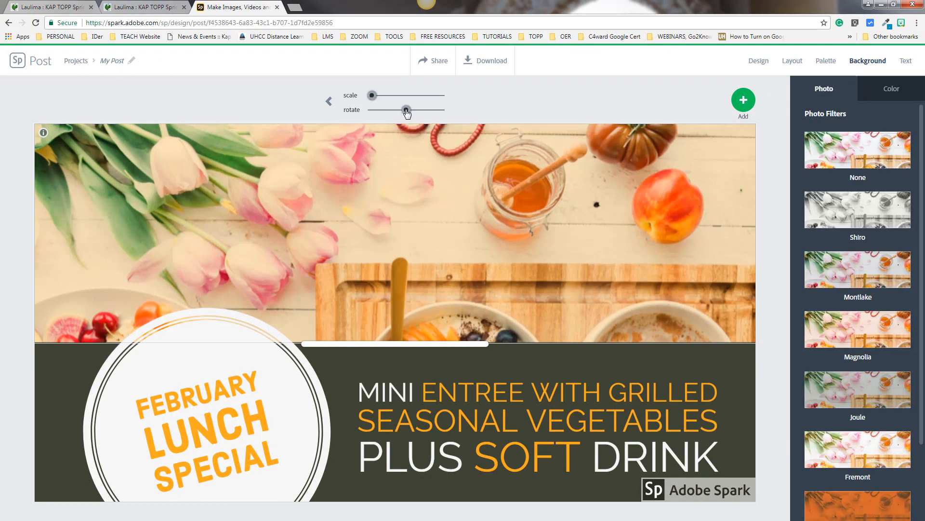
left_click_drag(408, 112, 363, 111)
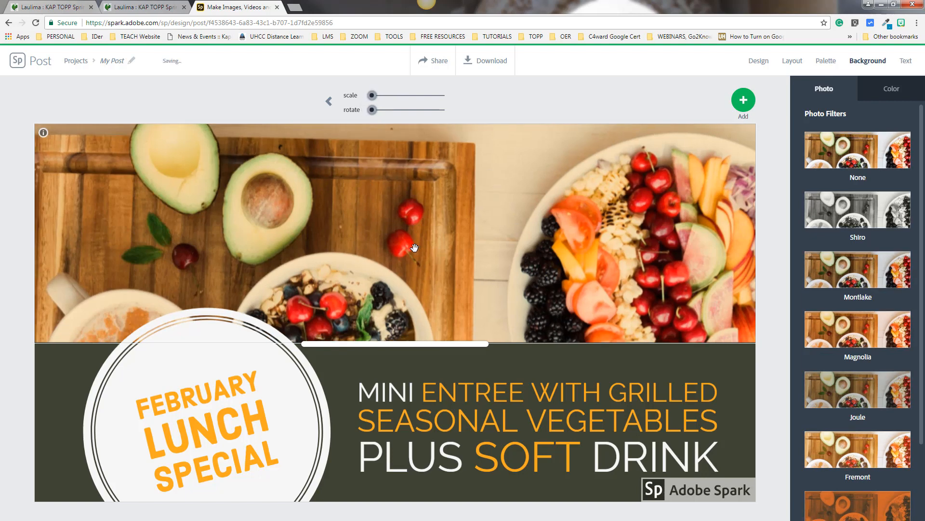
left_click(151, 113)
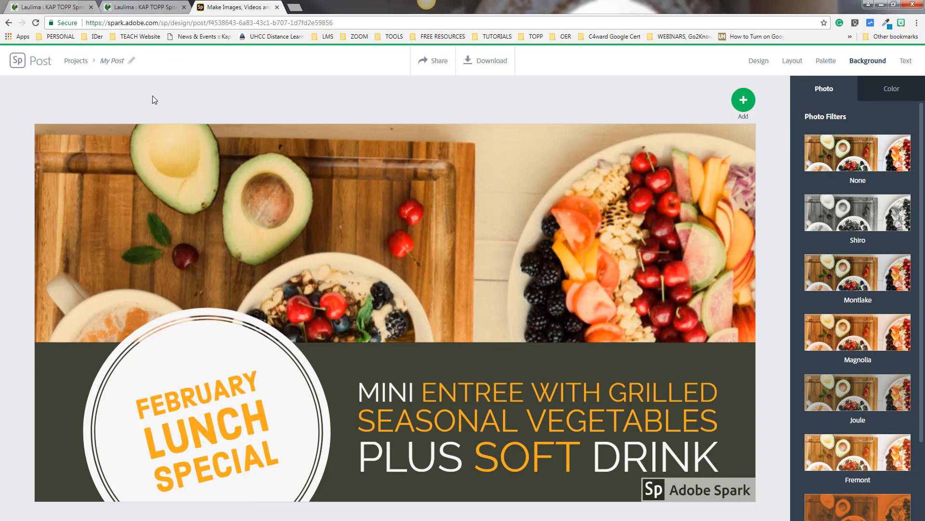
left_click(358, 256)
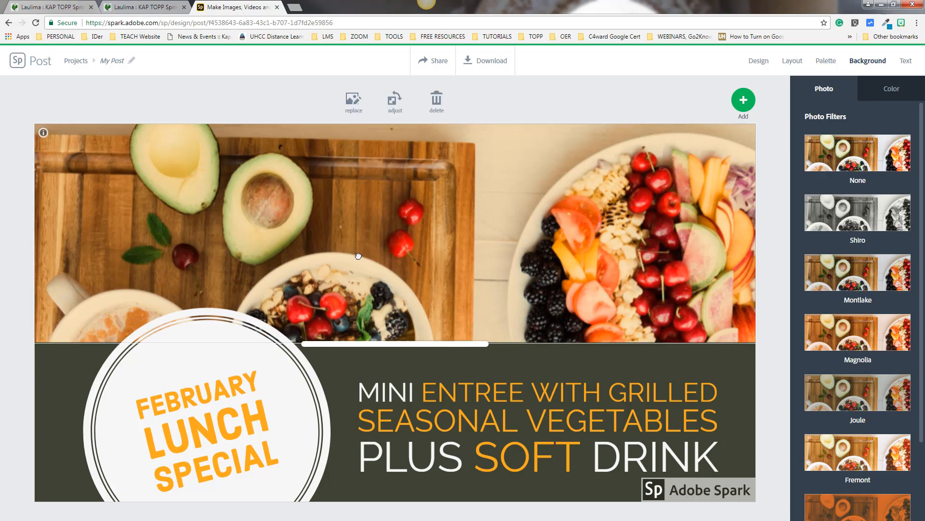
Step: Replace the photo with a free salad-bar photo from the "food" results, minimize its scale, and raise the photo's lower divider slightly
left_click(353, 101)
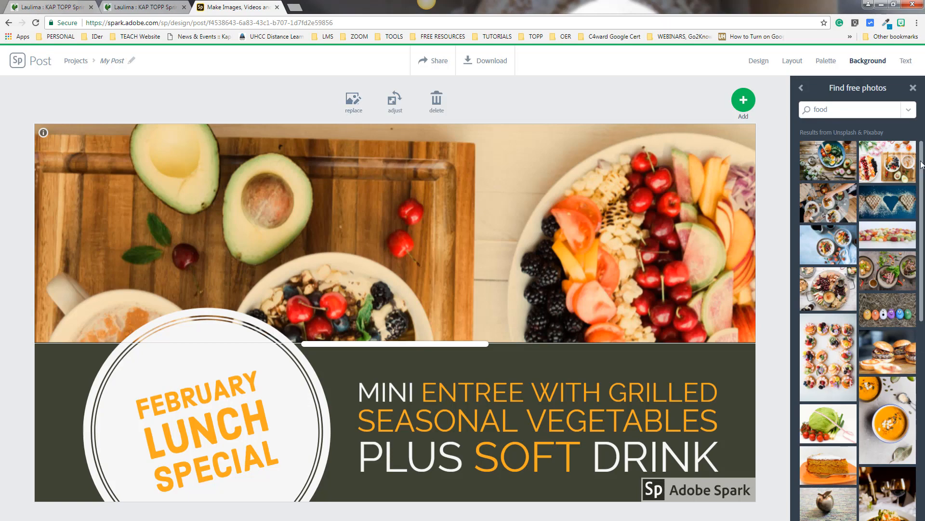
left_click_drag(921, 161, 923, 306)
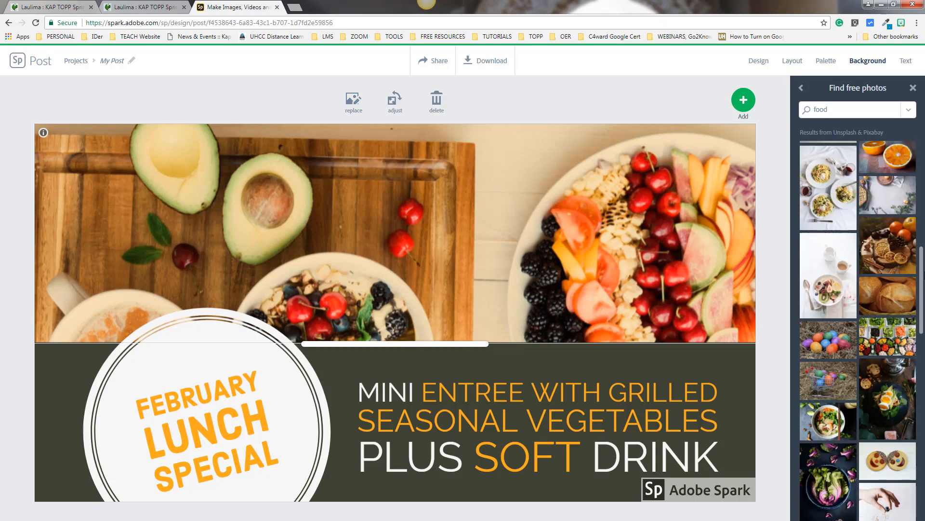
left_click(898, 333)
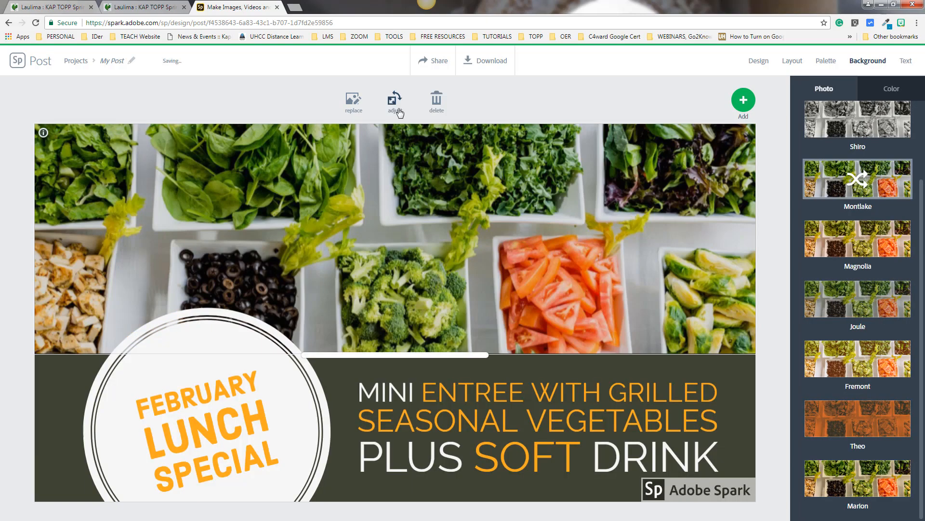
left_click(396, 107)
left_click_drag(349, 112, 343, 115)
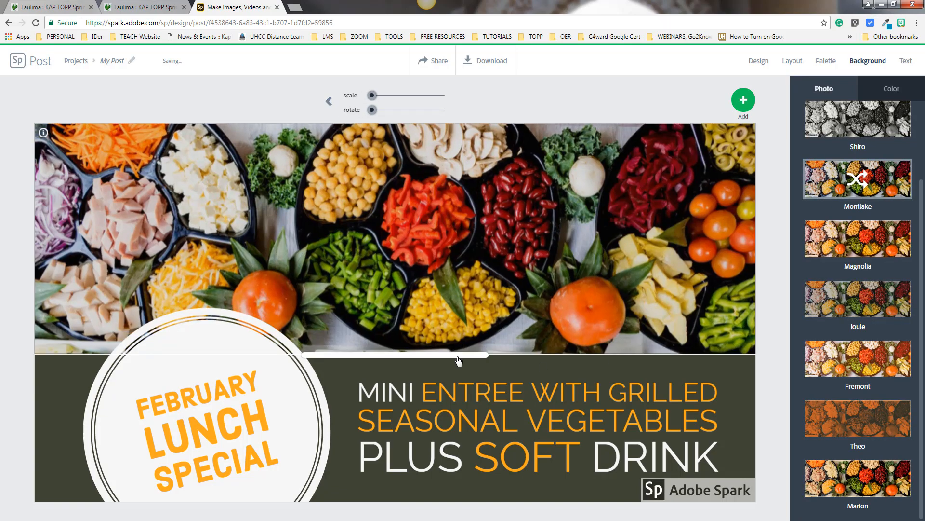
left_click_drag(456, 359, 456, 347)
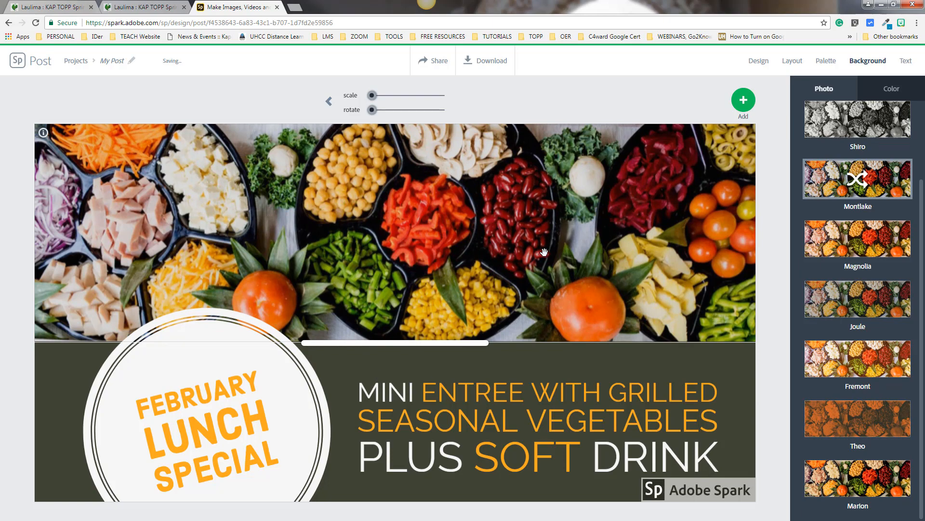
Step: Replace the "February Lunch Special" text in the circle with "Introduction to Food 101"
left_click(192, 435)
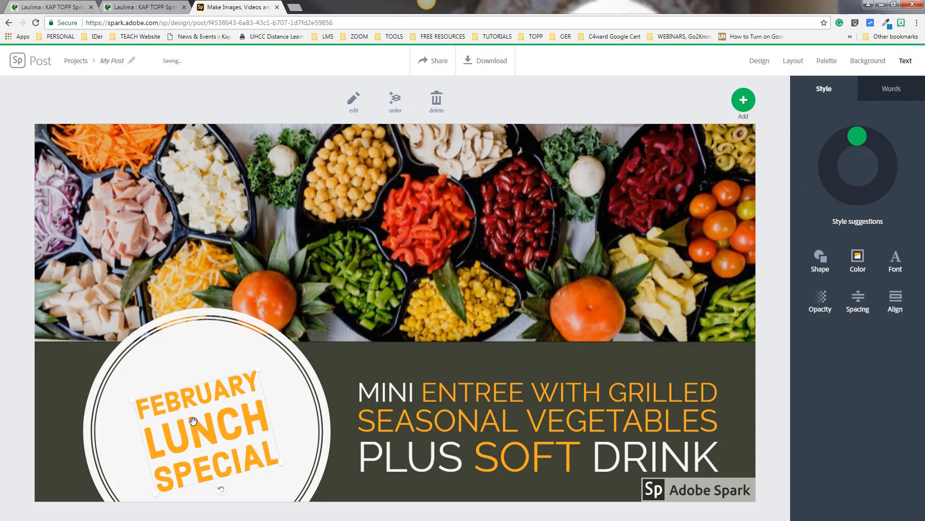
double_click(193, 420)
left_click_drag(324, 258, 600, 257)
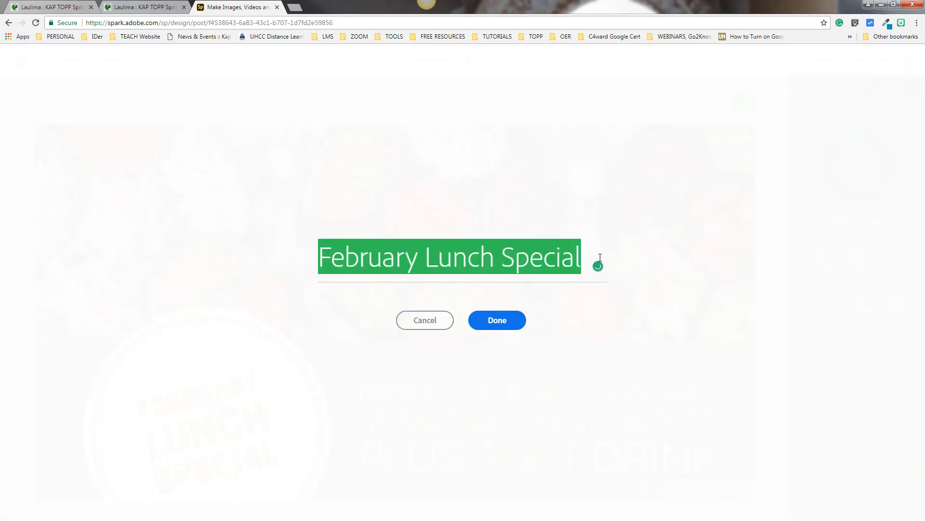
type("Introdcu")
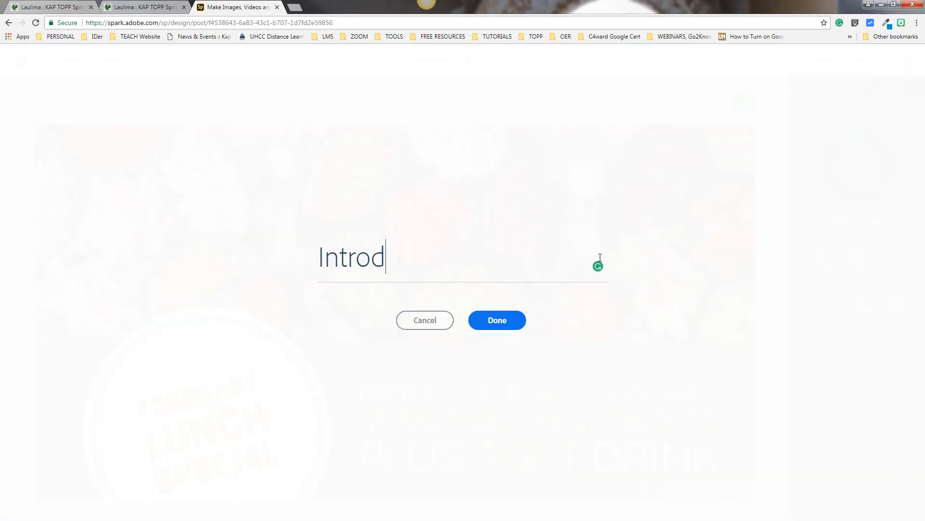
key("BackSpace")
key("BackSpace")
type("uction to ")
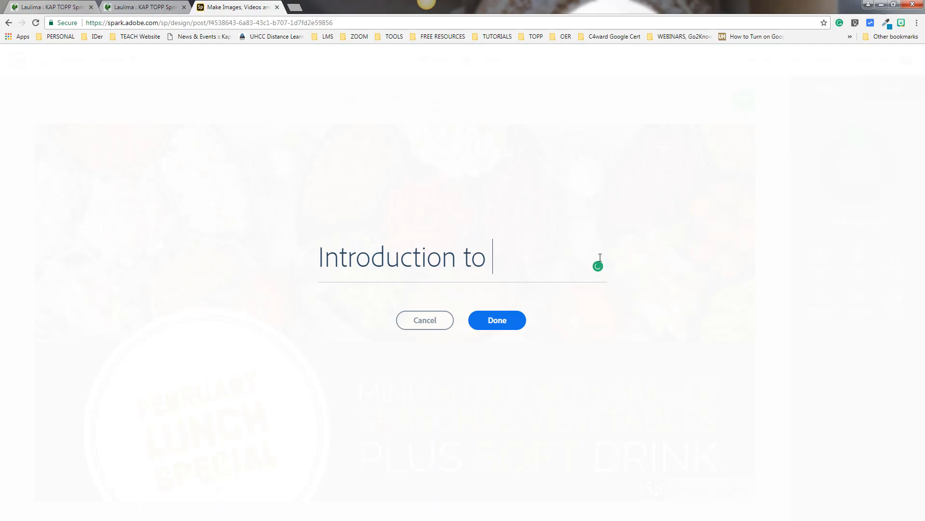
type("Food 101")
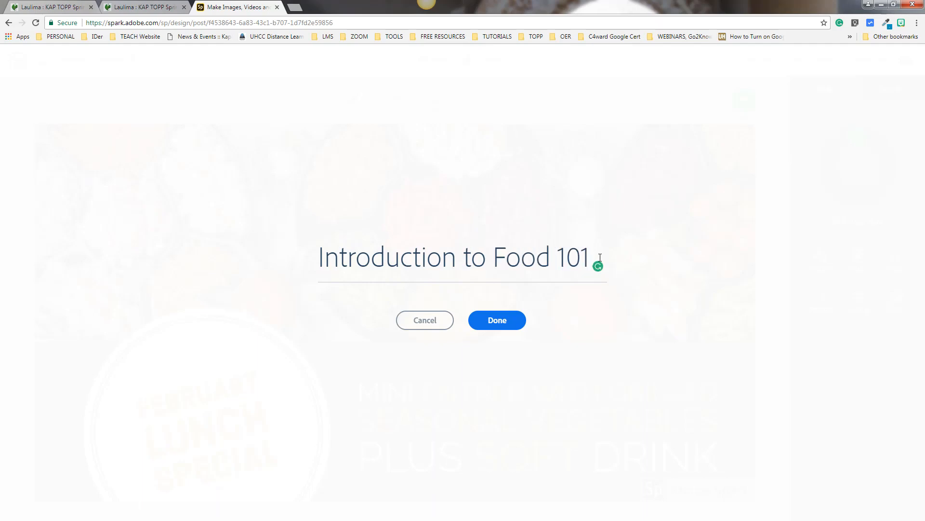
left_click(500, 321)
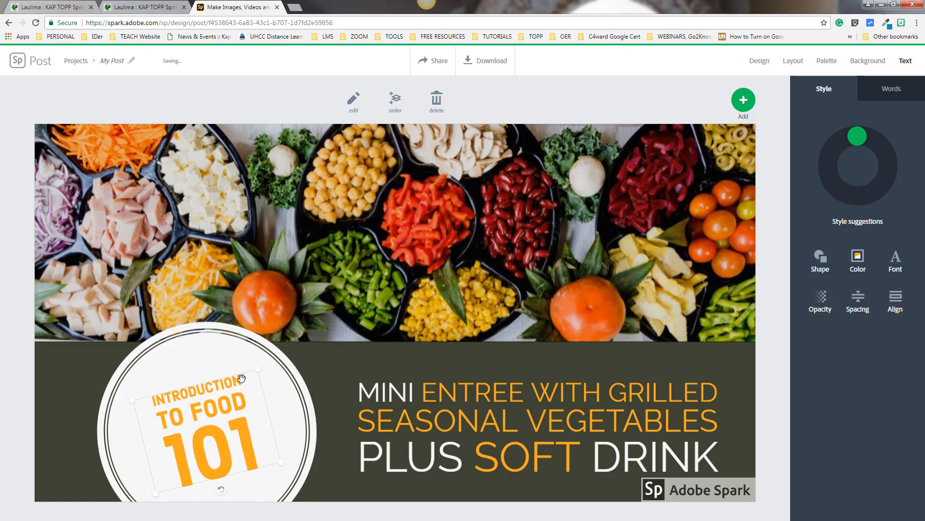
Step: Enlarge the circle text so that its badge grows up and outward over the photo
left_click_drag(132, 404, 112, 391)
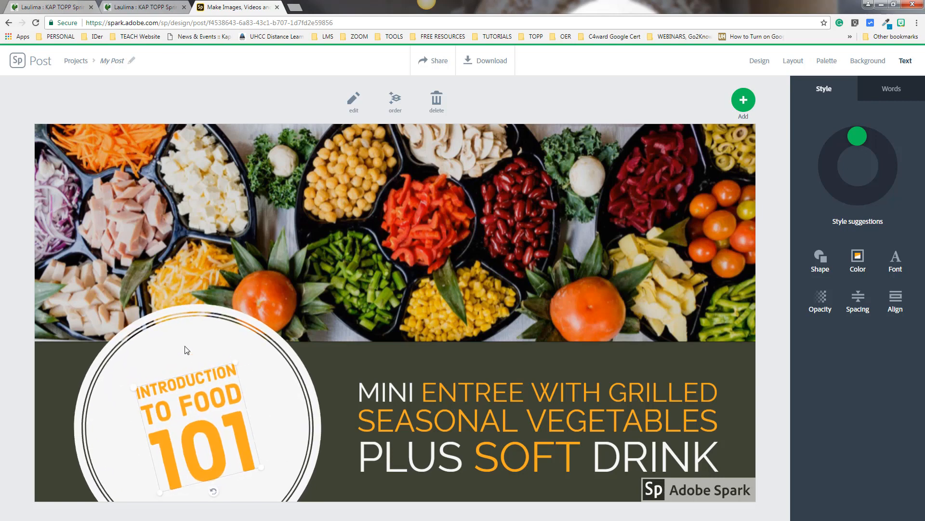
left_click(179, 331)
left_click(168, 394)
left_click_drag(135, 391, 123, 381)
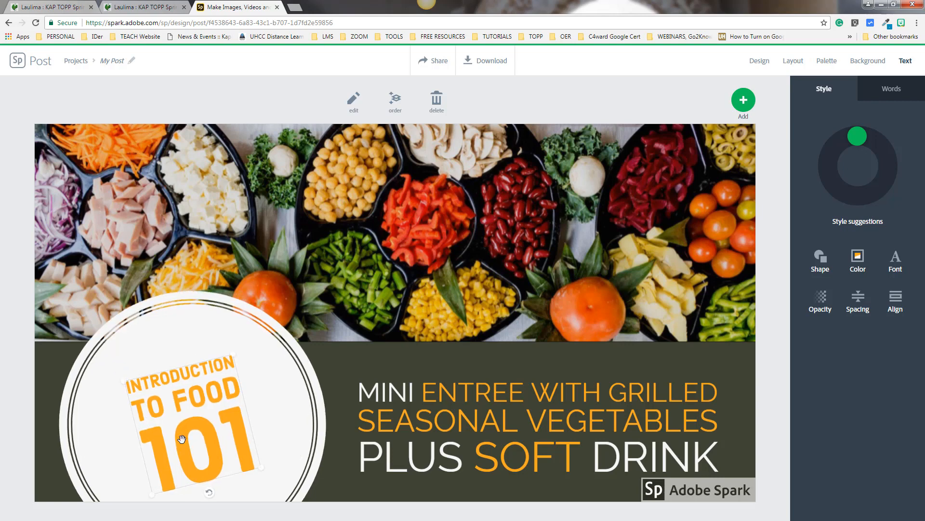
Step: Try suggested color pairs on the circle badge, including dark gray on beige and dark red on orange
left_click(857, 254)
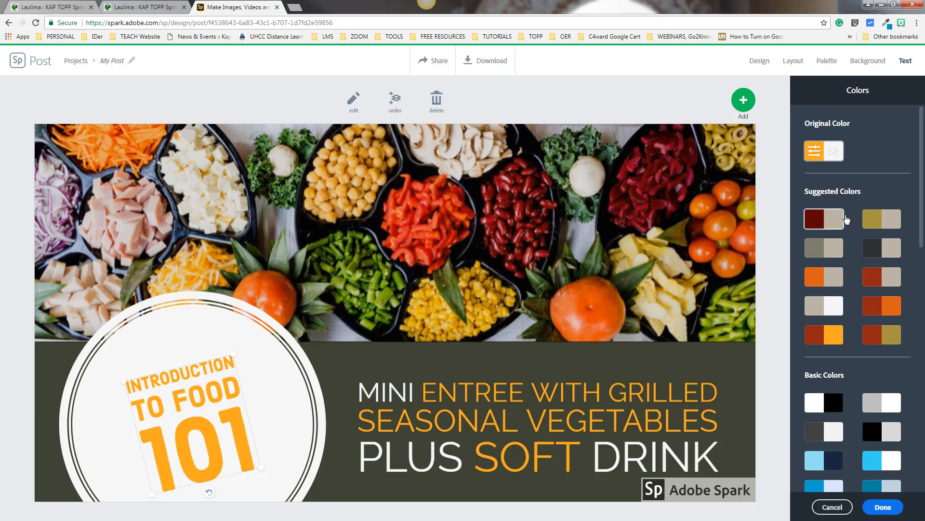
left_click(882, 218)
left_click(882, 248)
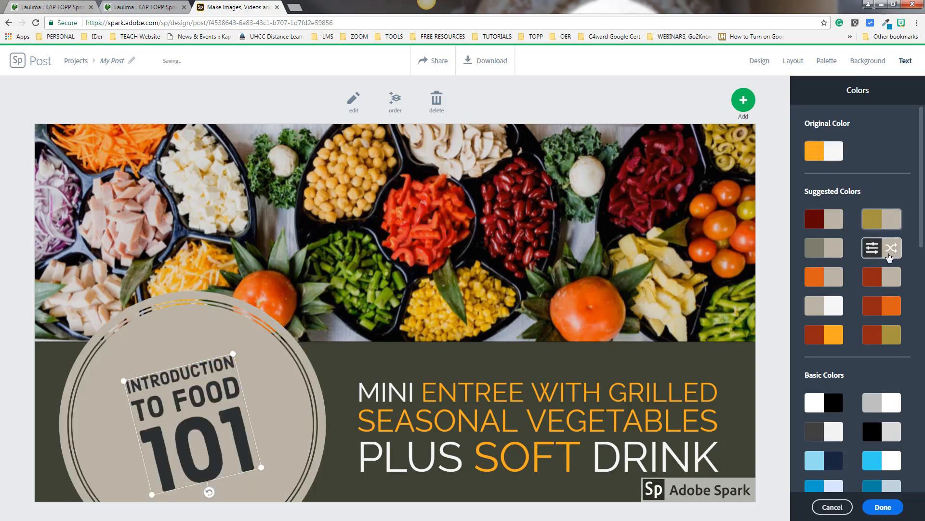
left_click(822, 226)
scroll(822, 279, "down", 3)
left_click(822, 194)
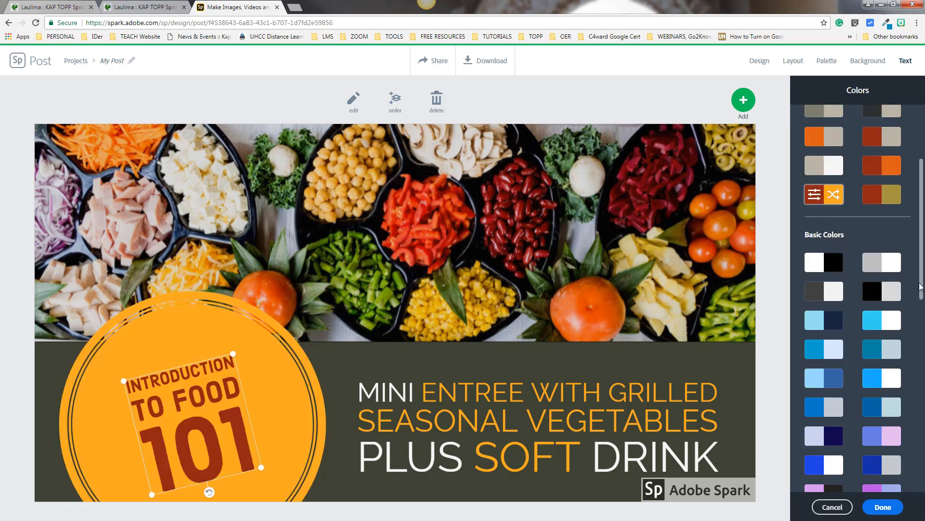
Step: Compare several basic color pairs on the circle badge and apply light orange text on a black circle
scroll(913, 369, "down", 4)
scroll(910, 380, "down", 3)
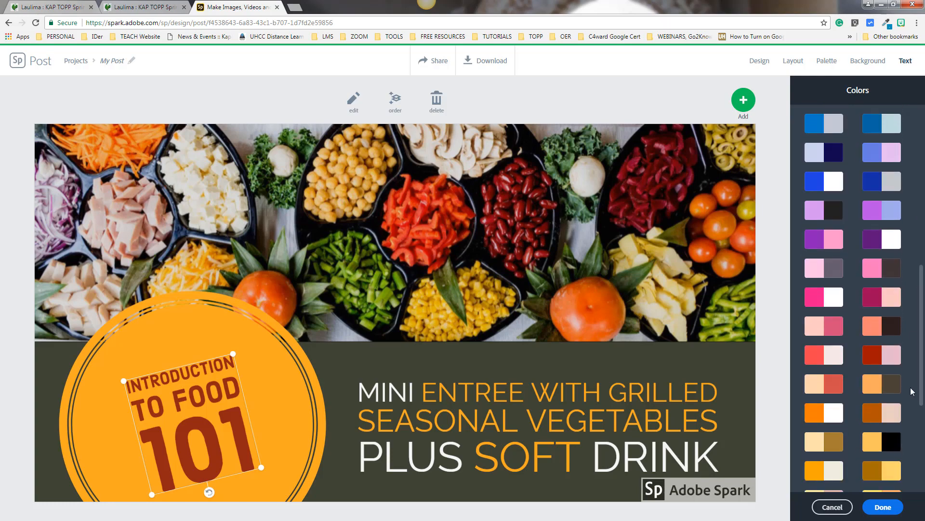
left_click(870, 419)
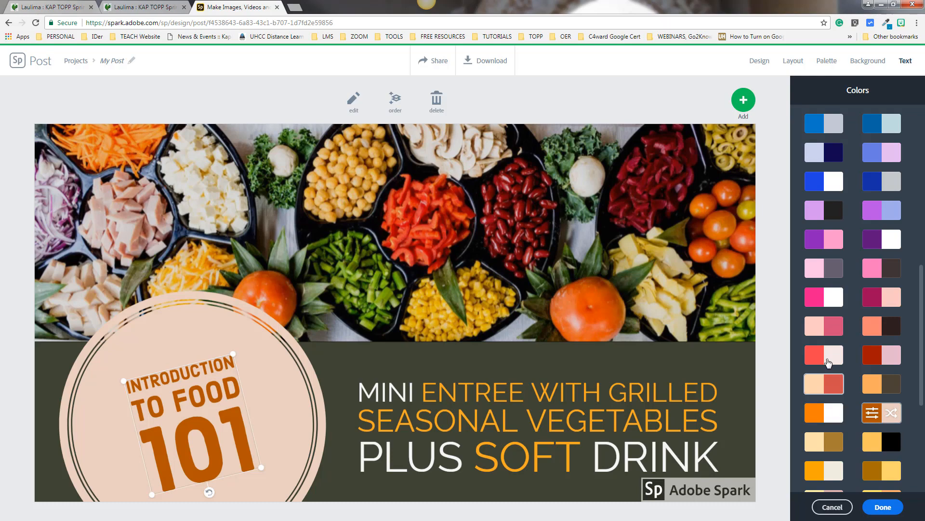
left_click(828, 362)
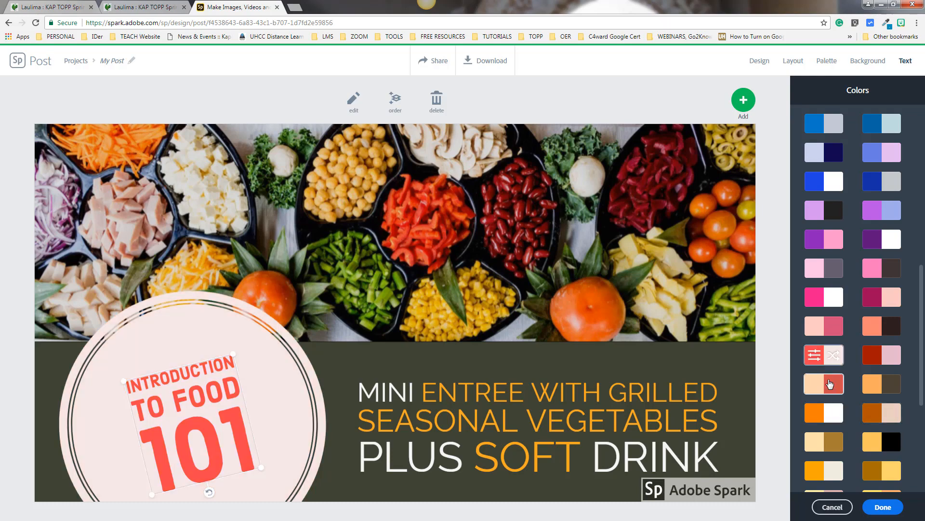
left_click(831, 391)
left_click(829, 412)
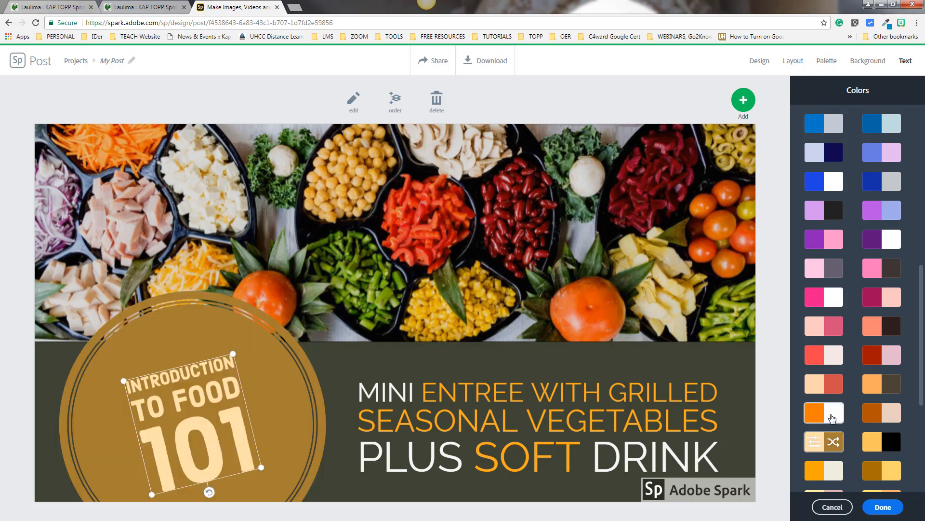
left_click(886, 449)
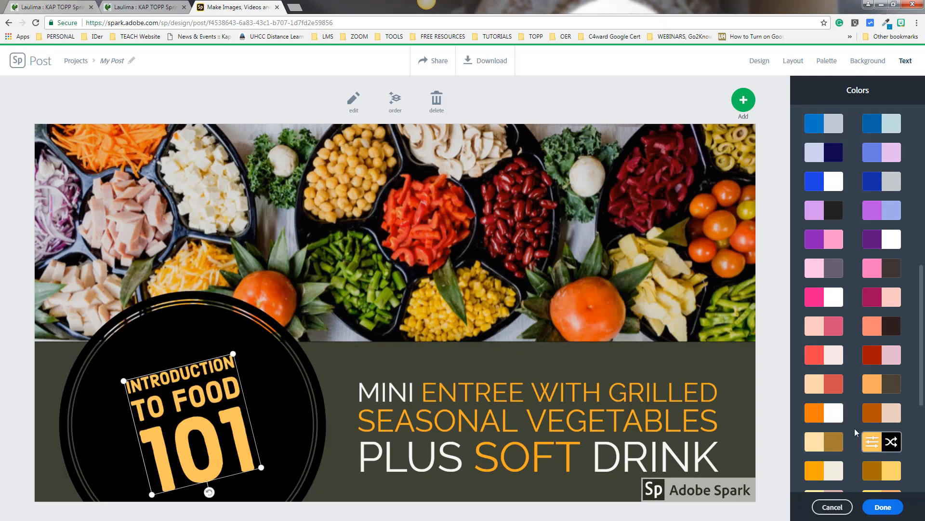
left_click(327, 370)
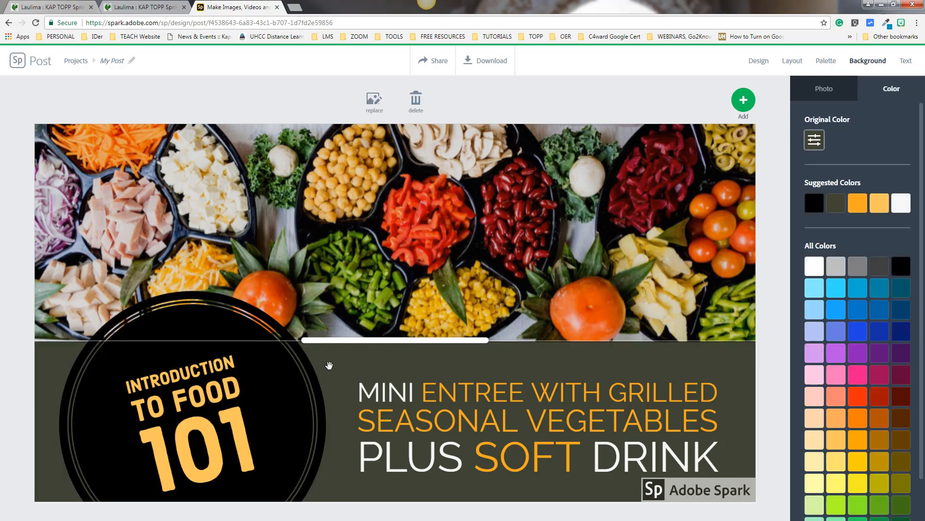
Step: Replace the "Mini Entree with Grilled Seasonal Vegetables plus Soft Drink" text with "Kapi'olani Community College"
left_click(477, 398)
left_click(477, 398)
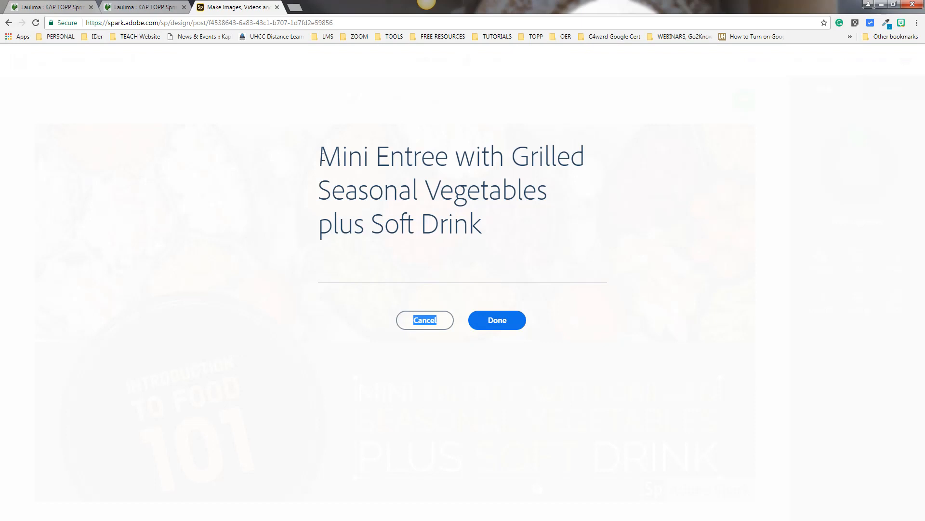
triple_click(491, 233)
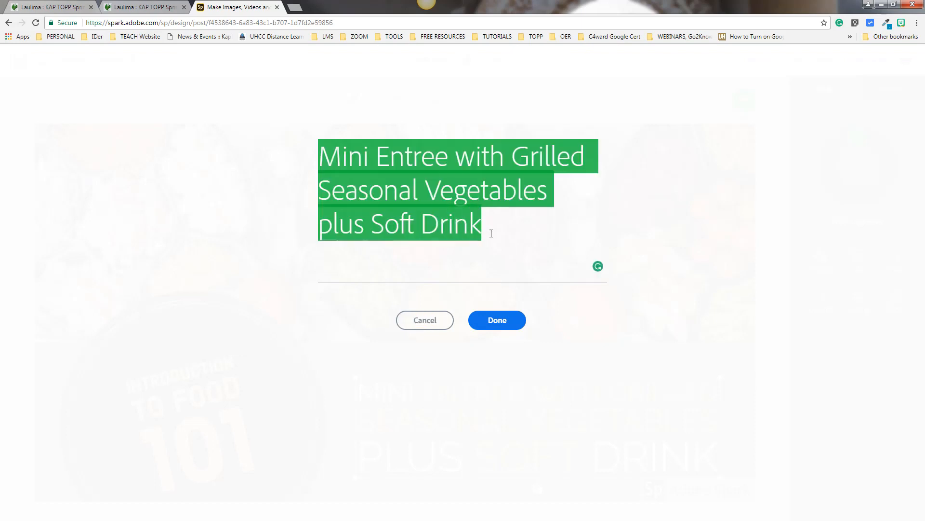
type("Kapi'o")
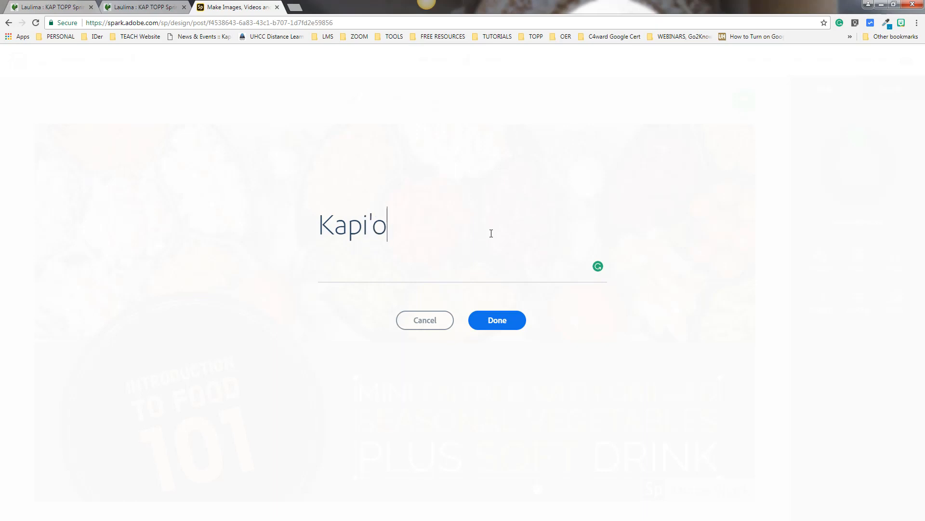
type("lani Community")
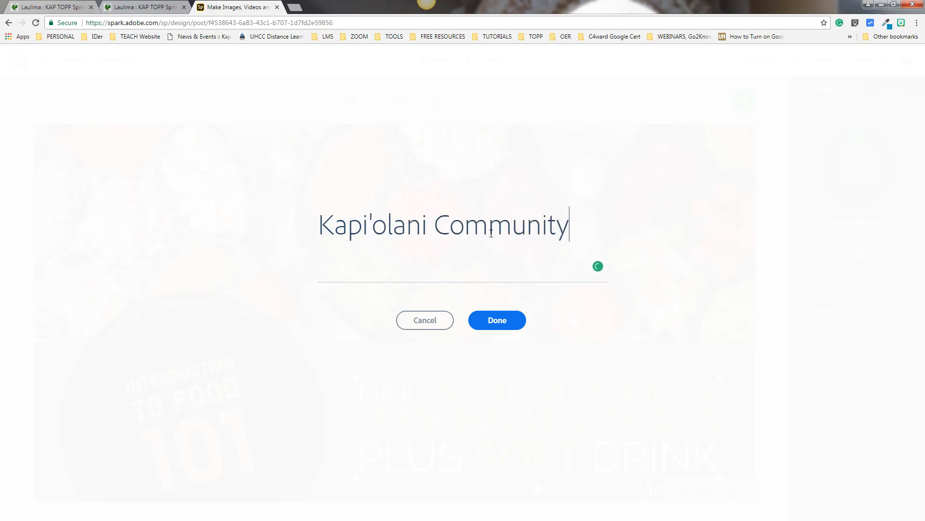
type(" College")
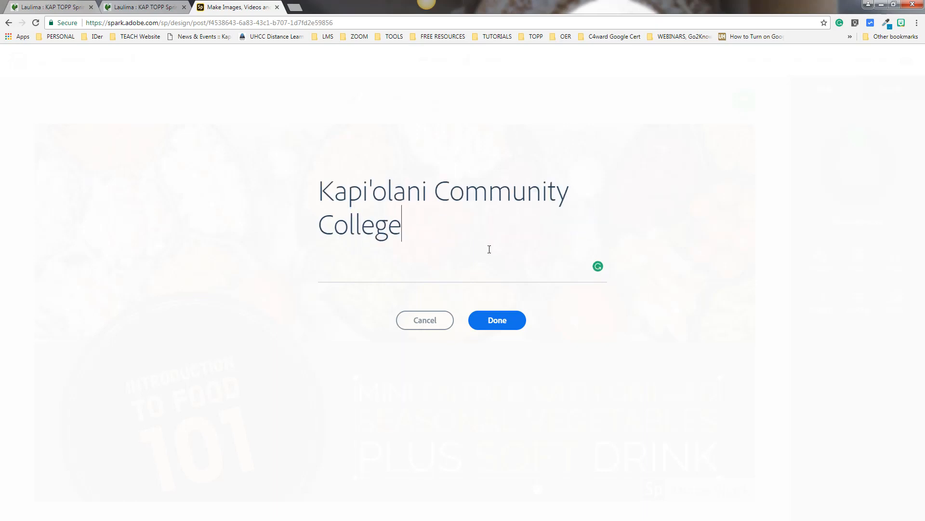
left_click(496, 323)
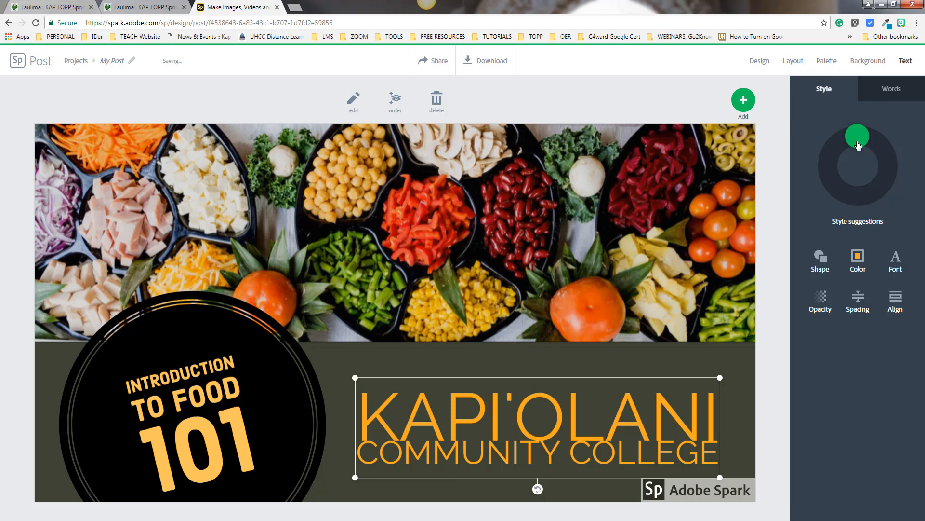
Step: Apply a style suggestion with muted gold, shadowed lettering to the college name and move it up, clear of the Adobe Spark watermark
left_click_drag(859, 145, 882, 181)
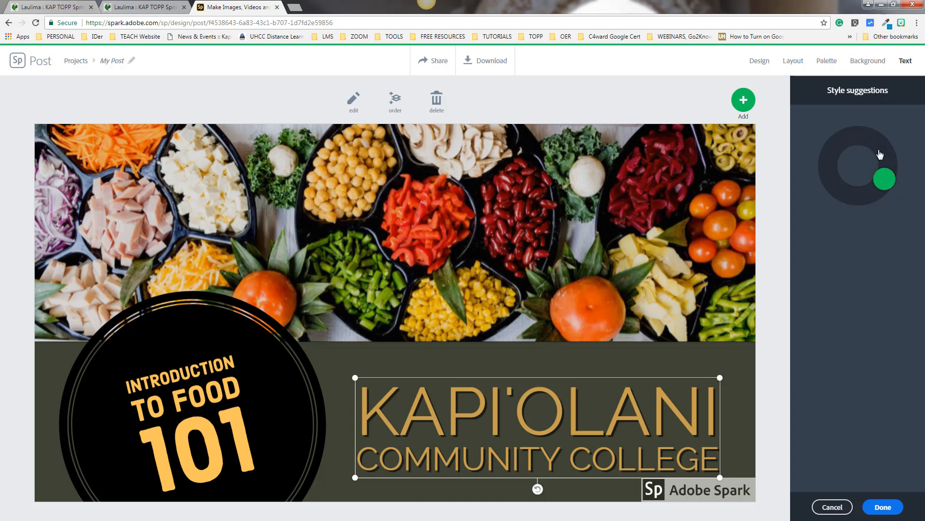
left_click(887, 508)
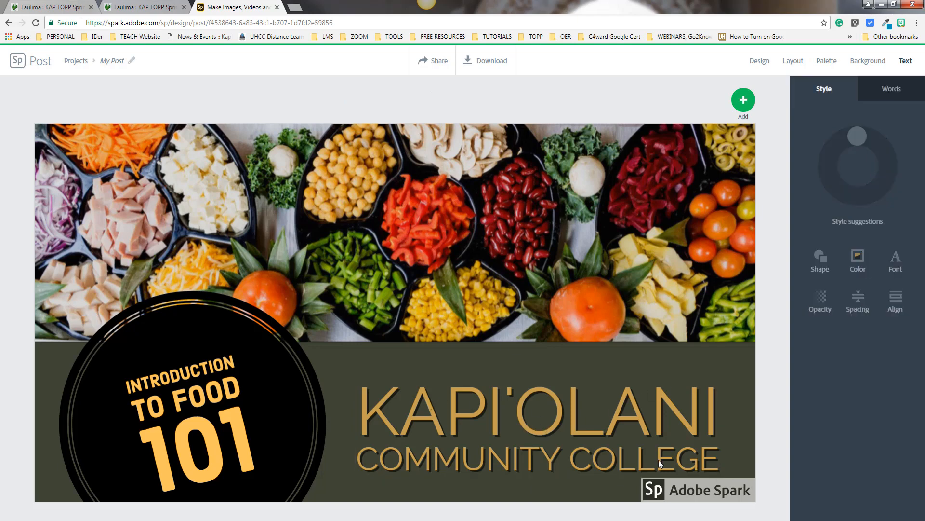
mouse_move(700, 497)
left_click(524, 391)
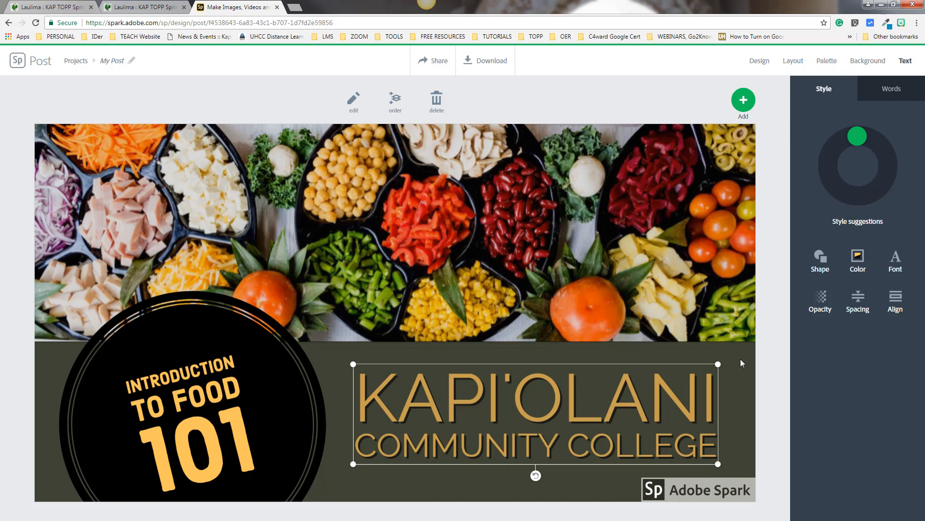
left_click(741, 374)
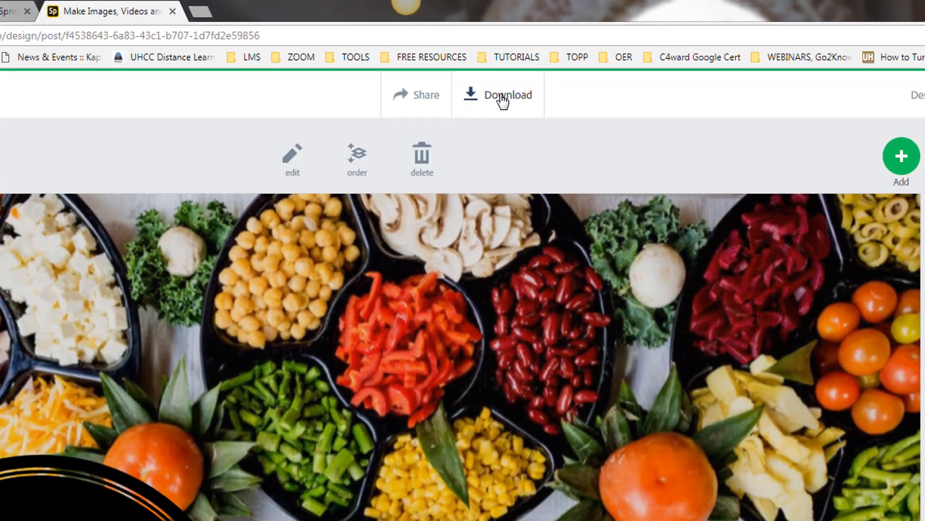
Step: Download the finished post as a JPG image and locate the downloaded file in its folder
left_click(525, 144)
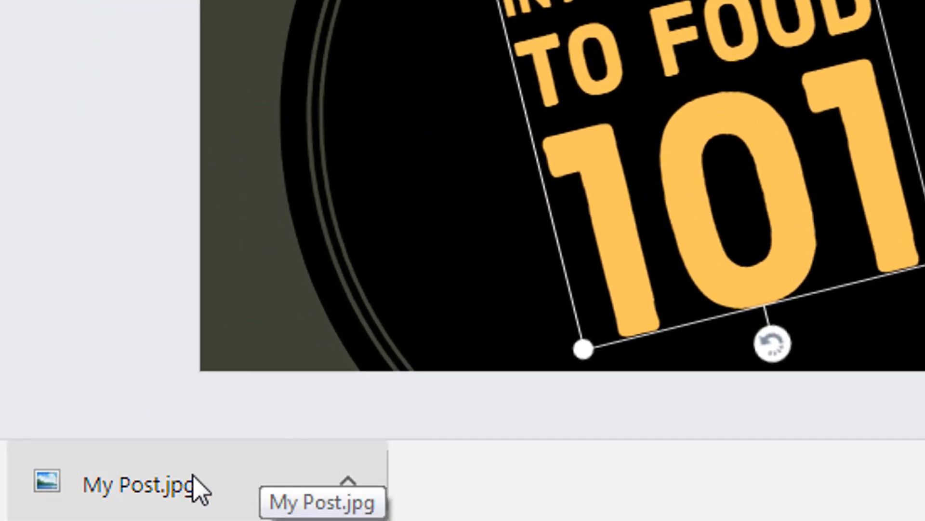
right_click(236, 468)
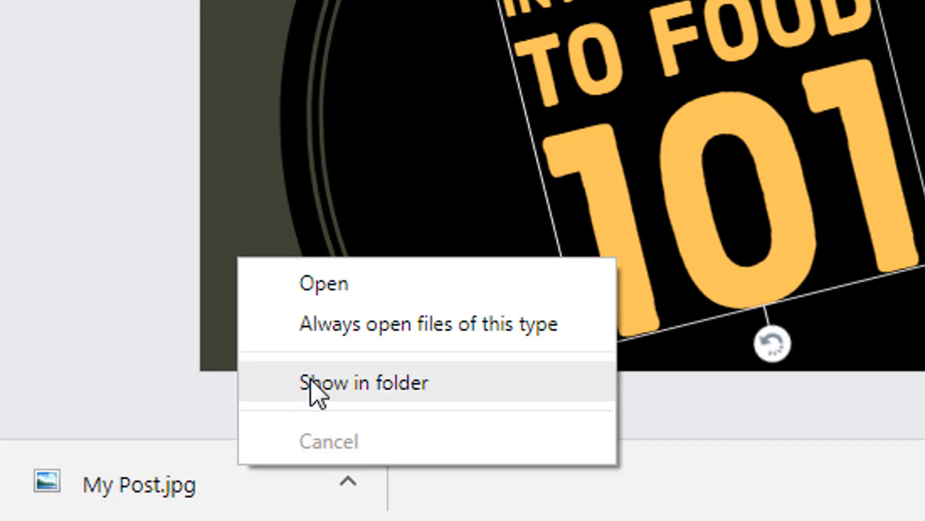
left_click(197, 483)
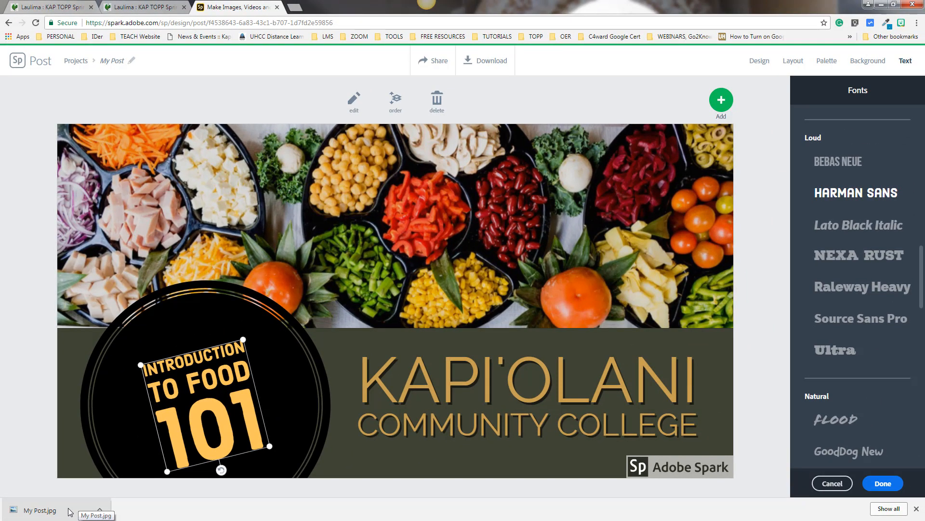
right_click(74, 509)
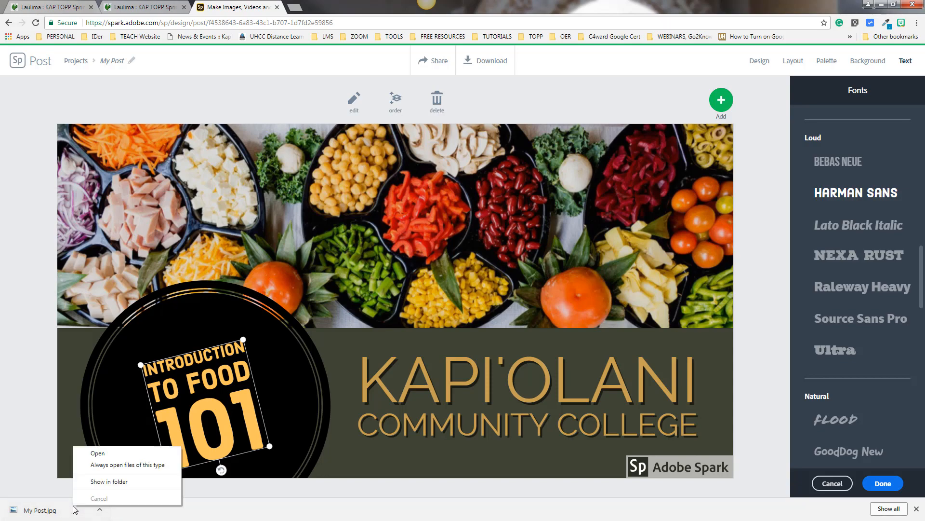
left_click(111, 481)
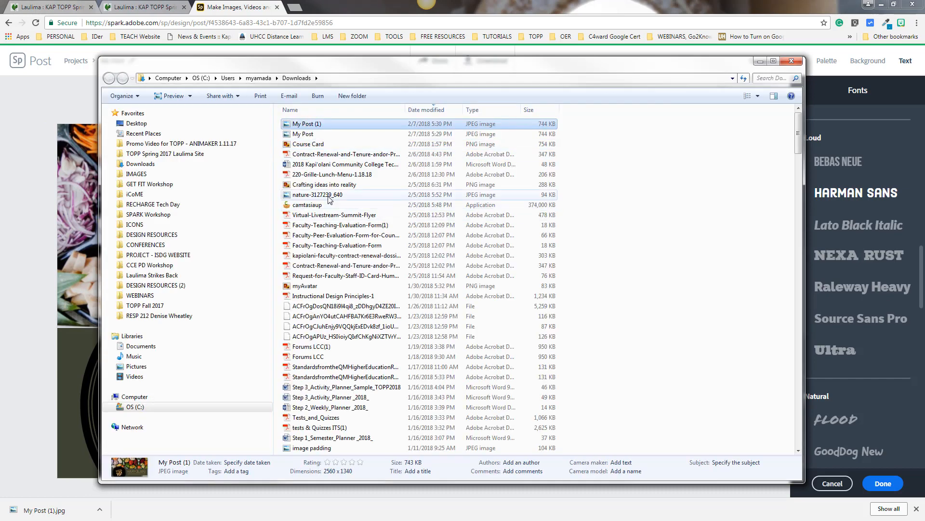
left_click(308, 124)
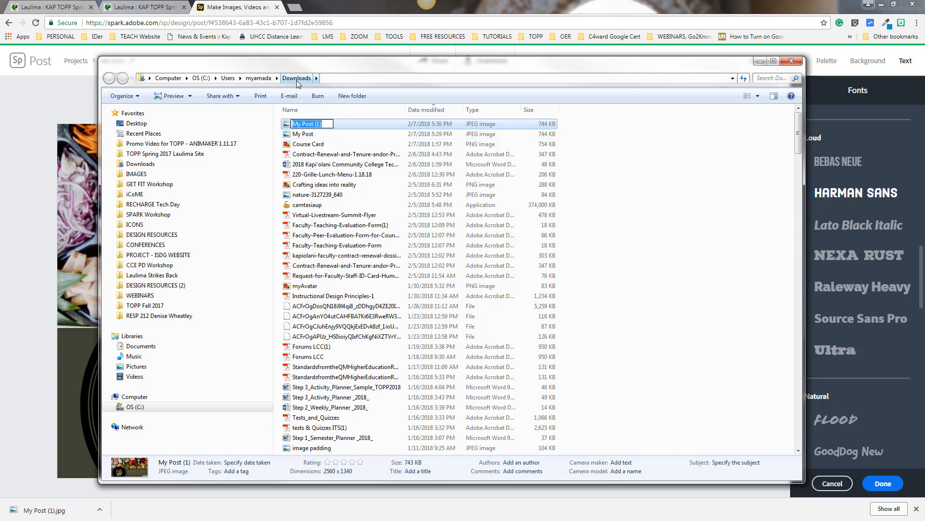
left_click(790, 61)
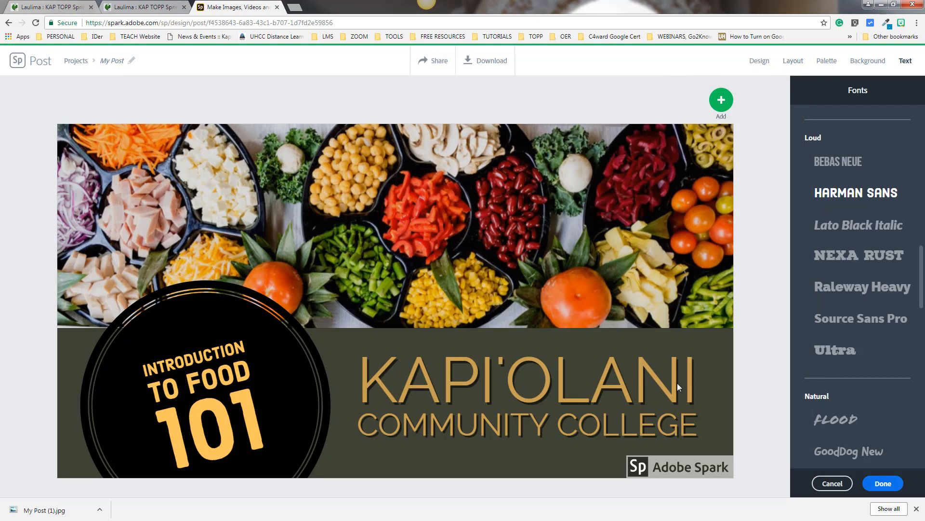